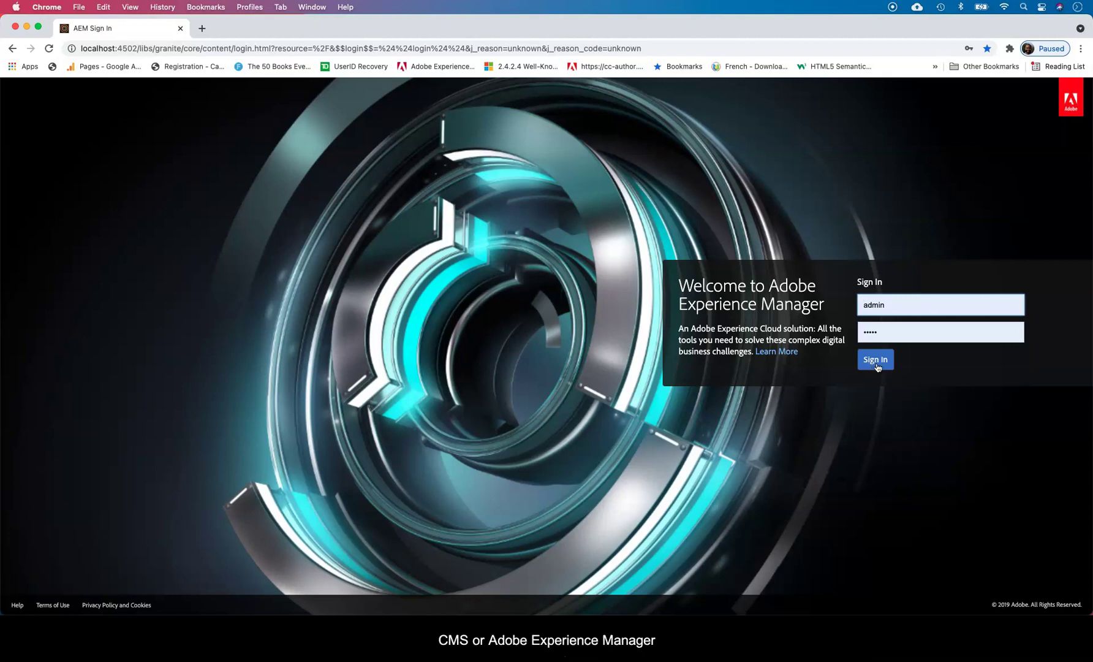
# Sign in to Adobe Experience Manager with the admin credentials.
pyautogui.click(879, 365)
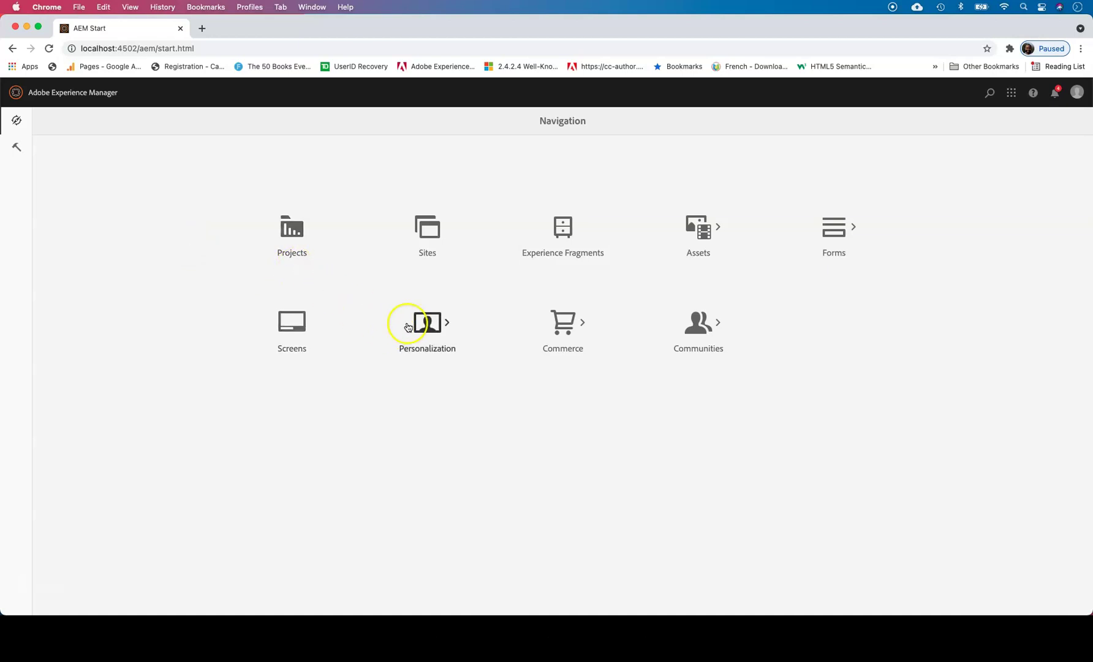
# In the Sites console, expand We.Retail to list Language Masters and country sites like Canada.
pyautogui.click(445, 262)
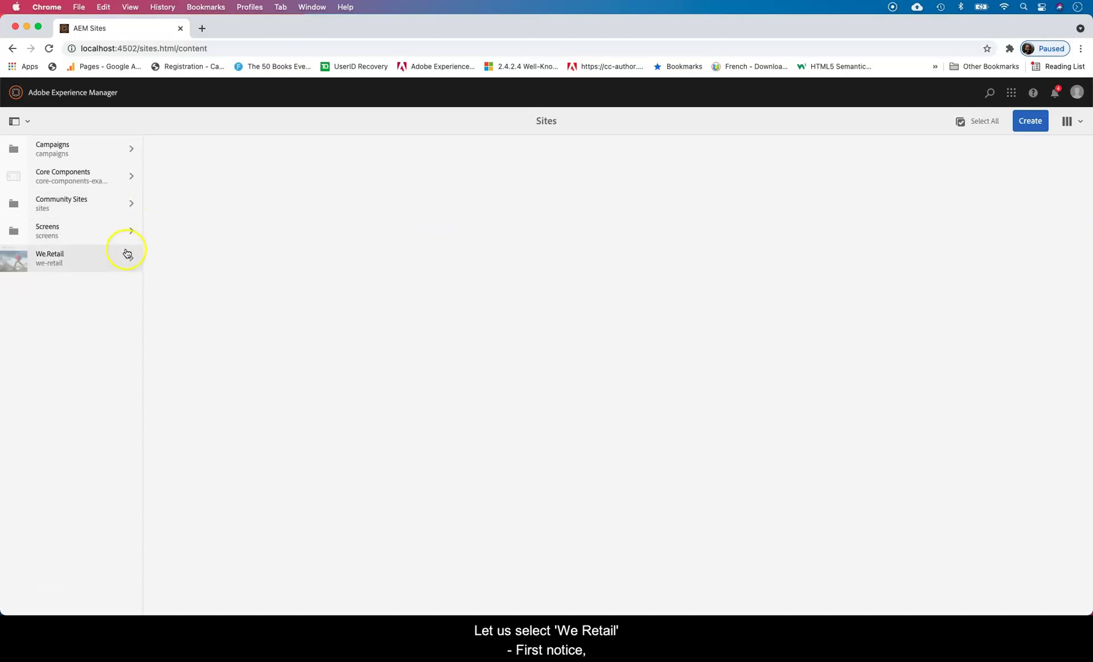
pyautogui.click(125, 257)
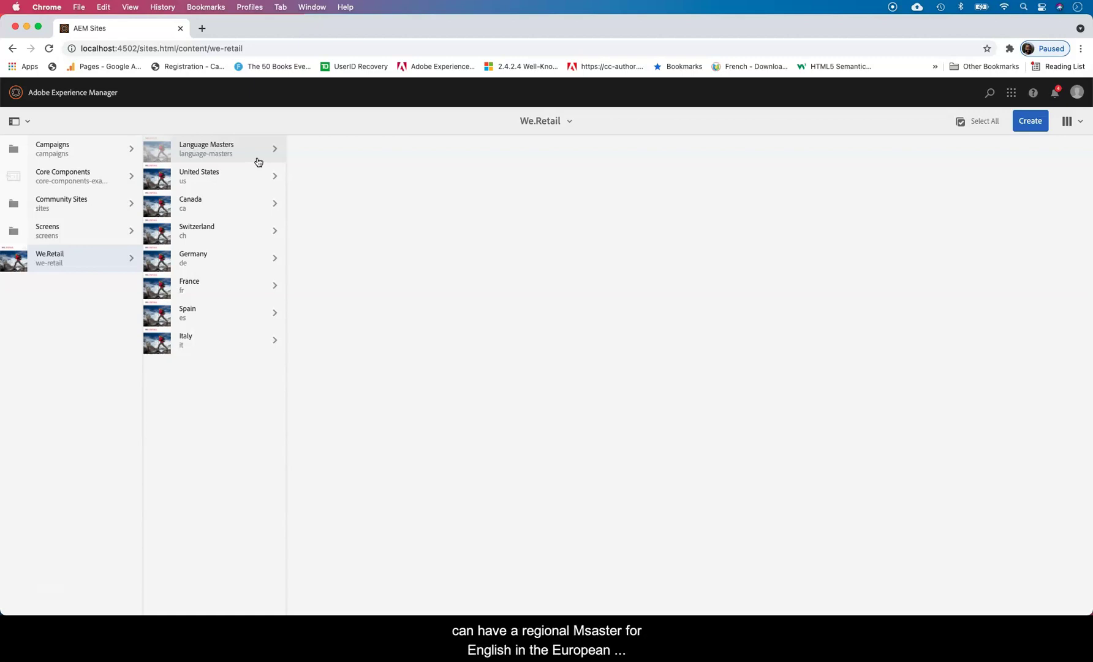
pyautogui.click(270, 176)
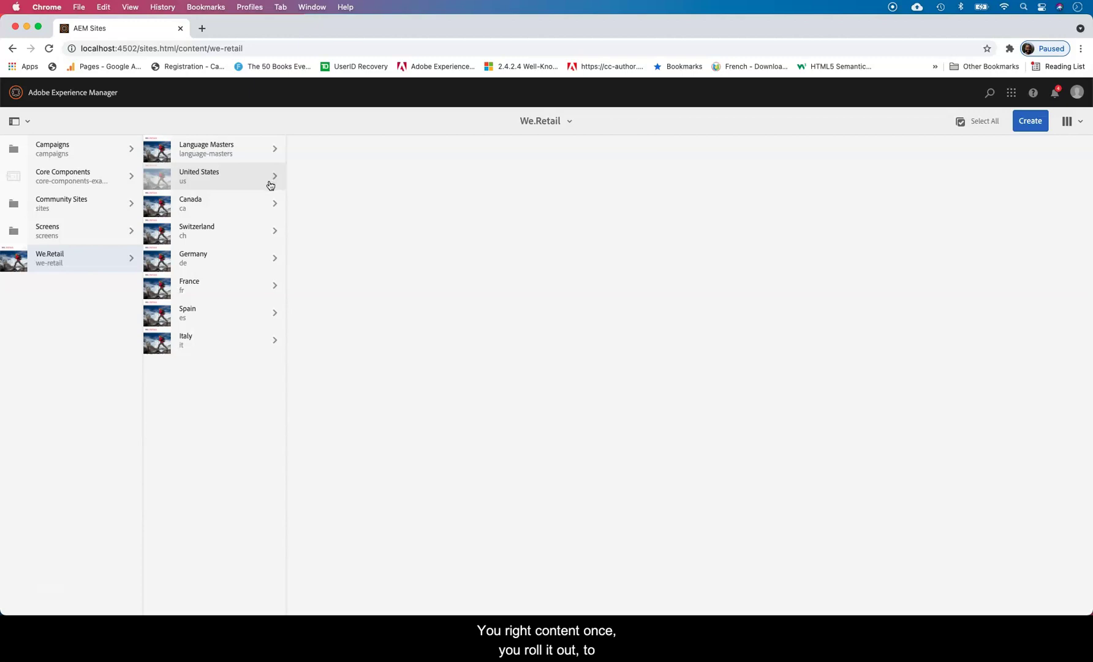
pyautogui.click(270, 184)
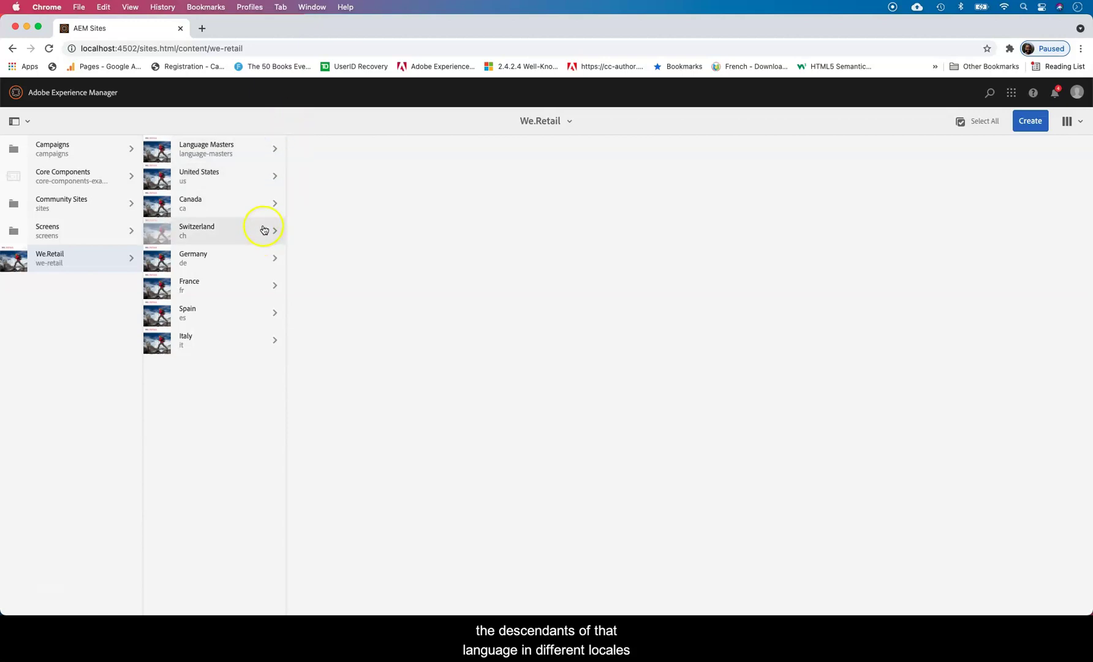
# Create a Content Page titled 'Rollout' under Language Masters > English > Men.
pyautogui.click(265, 152)
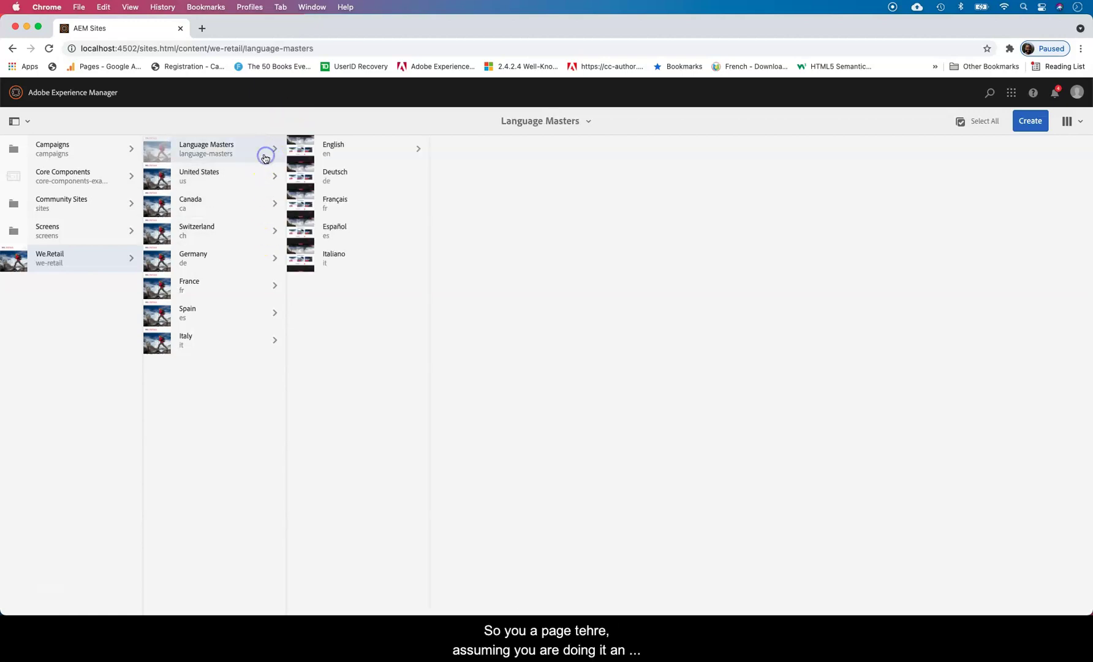
pyautogui.click(389, 151)
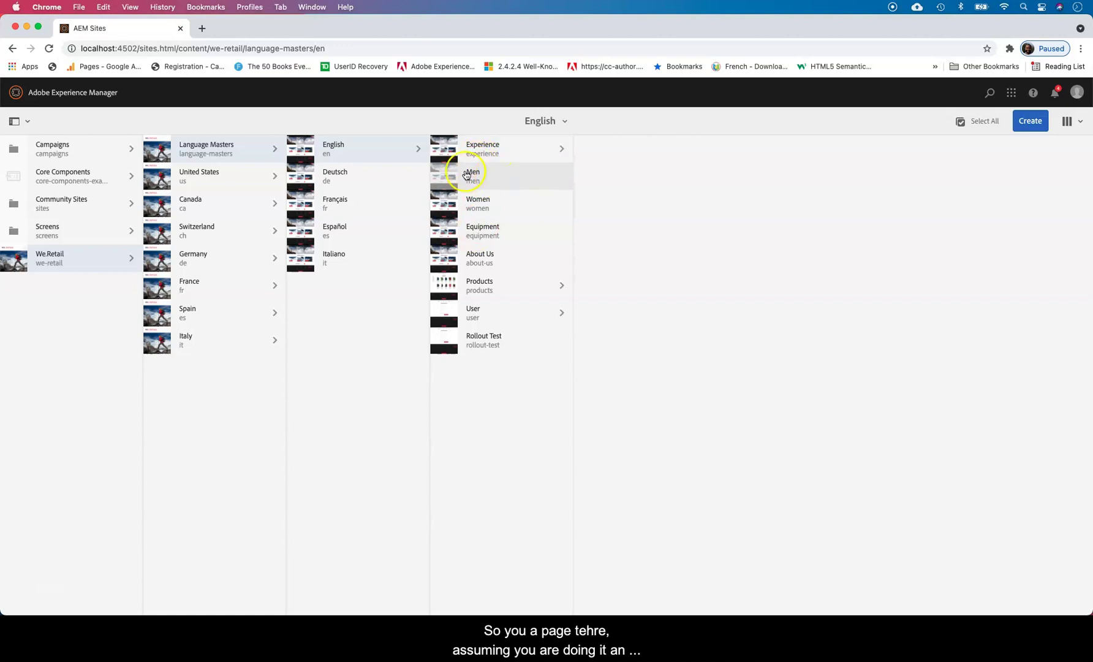
pyautogui.click(445, 178)
pyautogui.click(1031, 124)
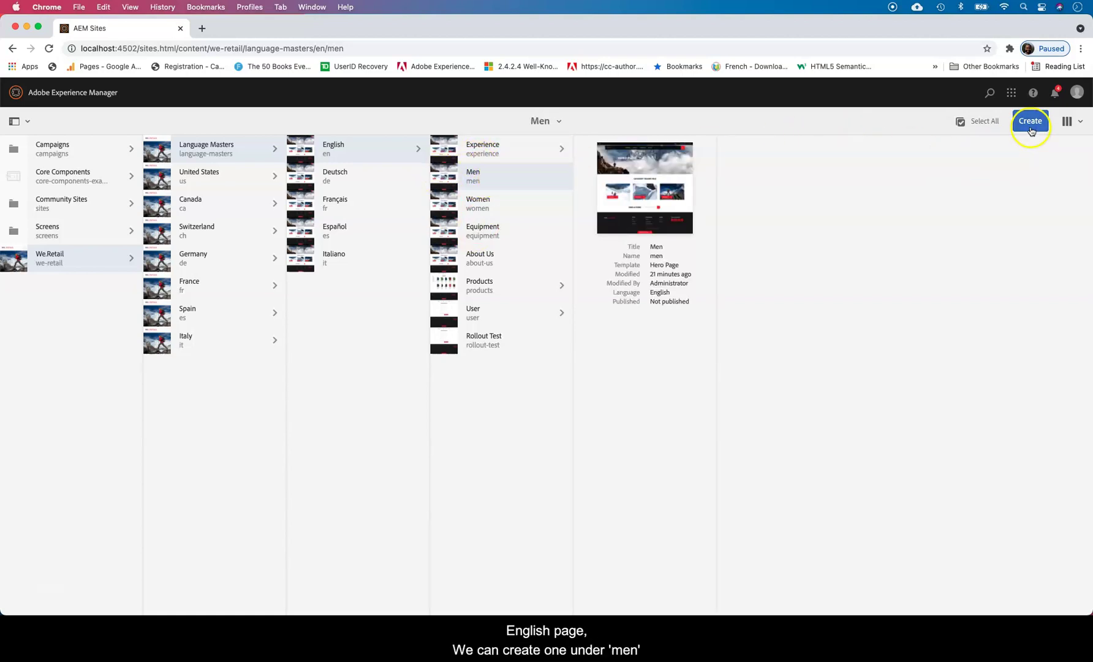
pyautogui.click(966, 147)
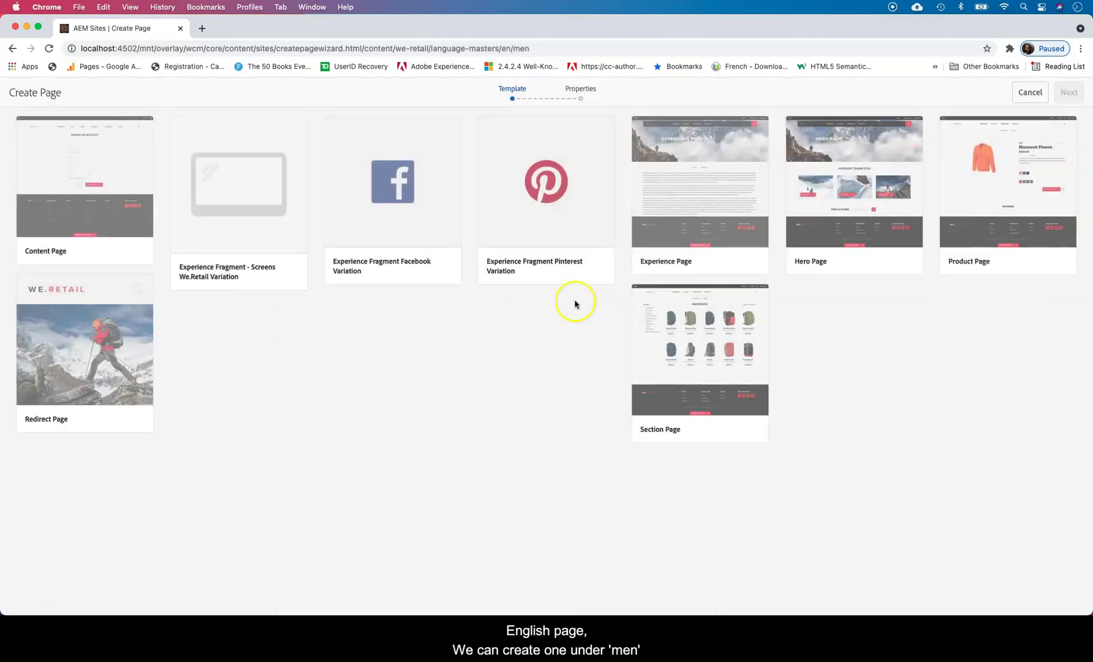
pyautogui.click(110, 196)
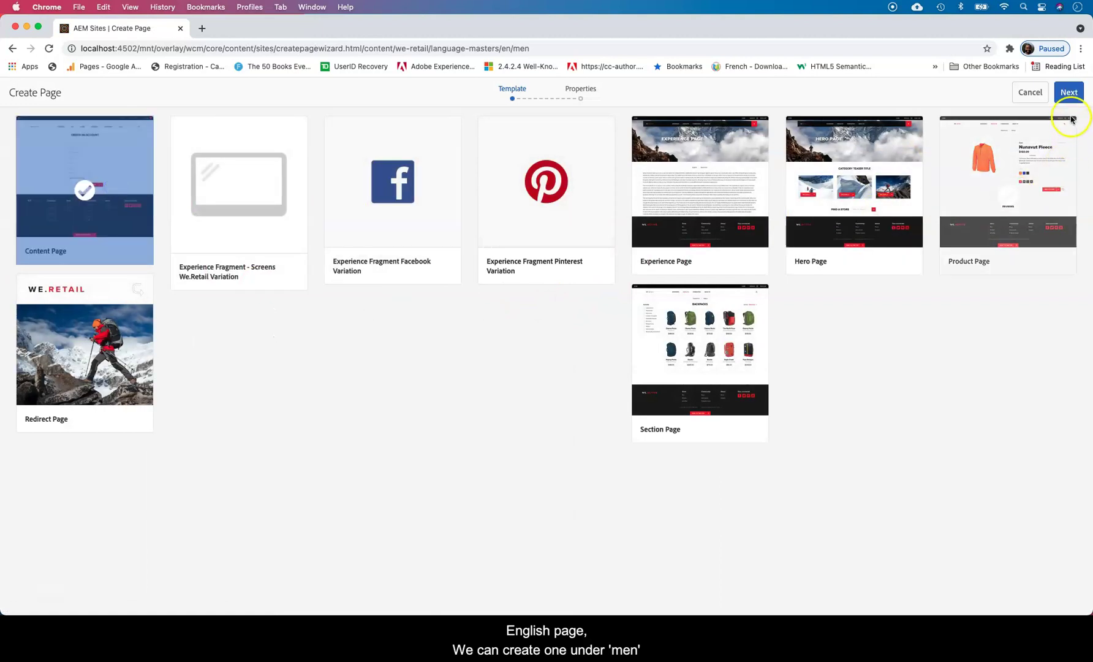
pyautogui.click(1069, 94)
pyautogui.click(522, 196)
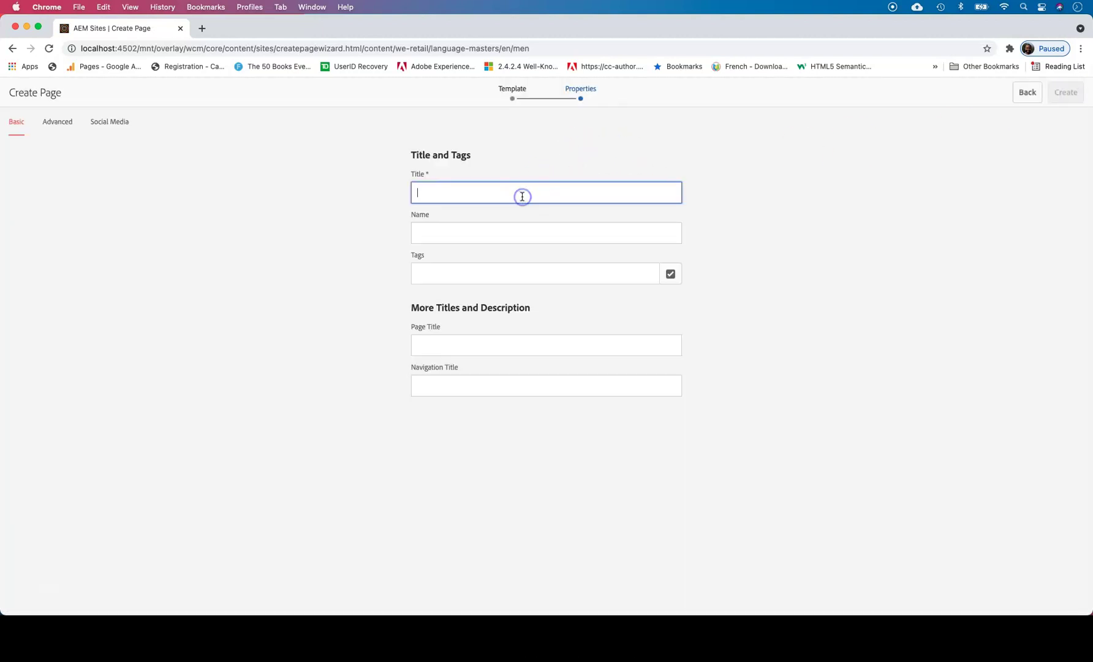
pyautogui.write('Rollou')
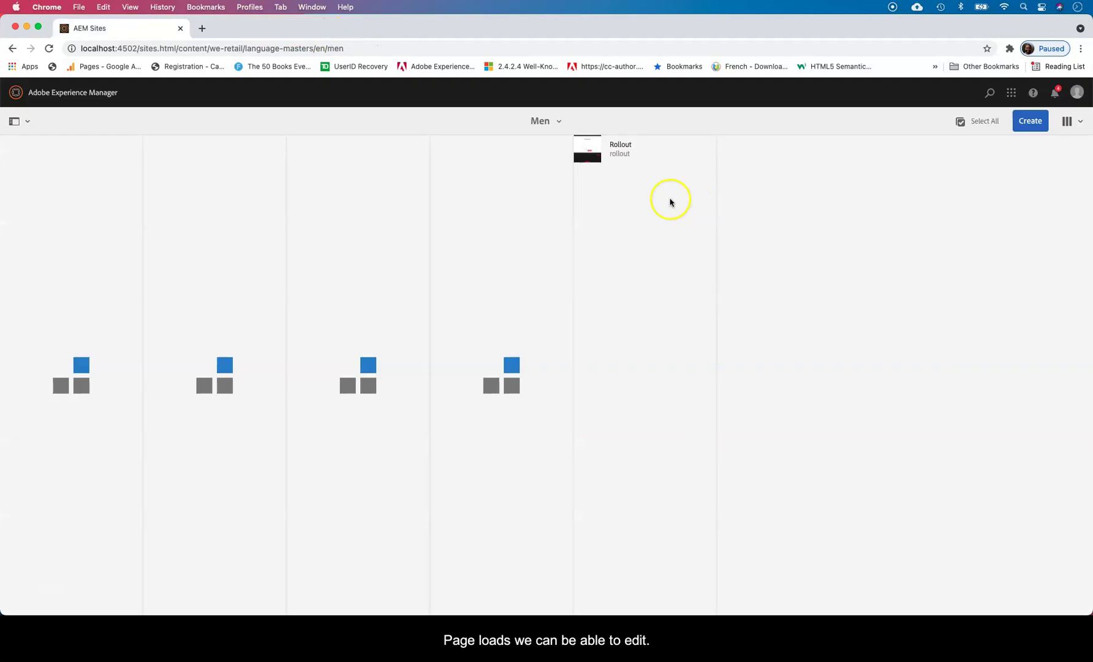
# Open the new Rollout page in the editor.
pyautogui.click(585, 152)
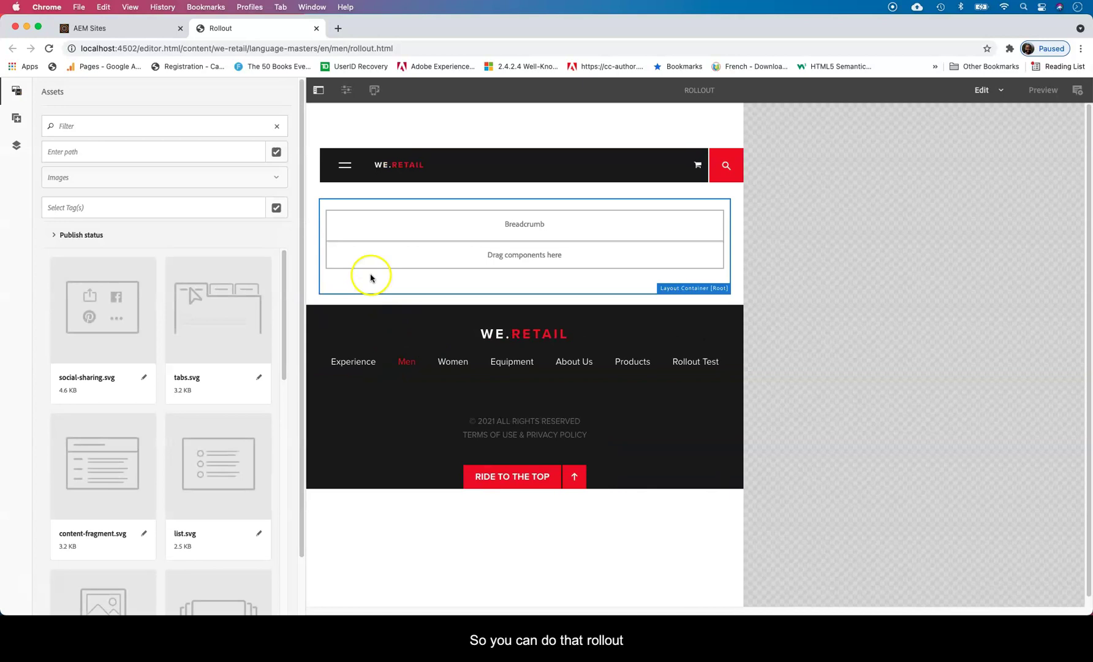
pyautogui.click(354, 256)
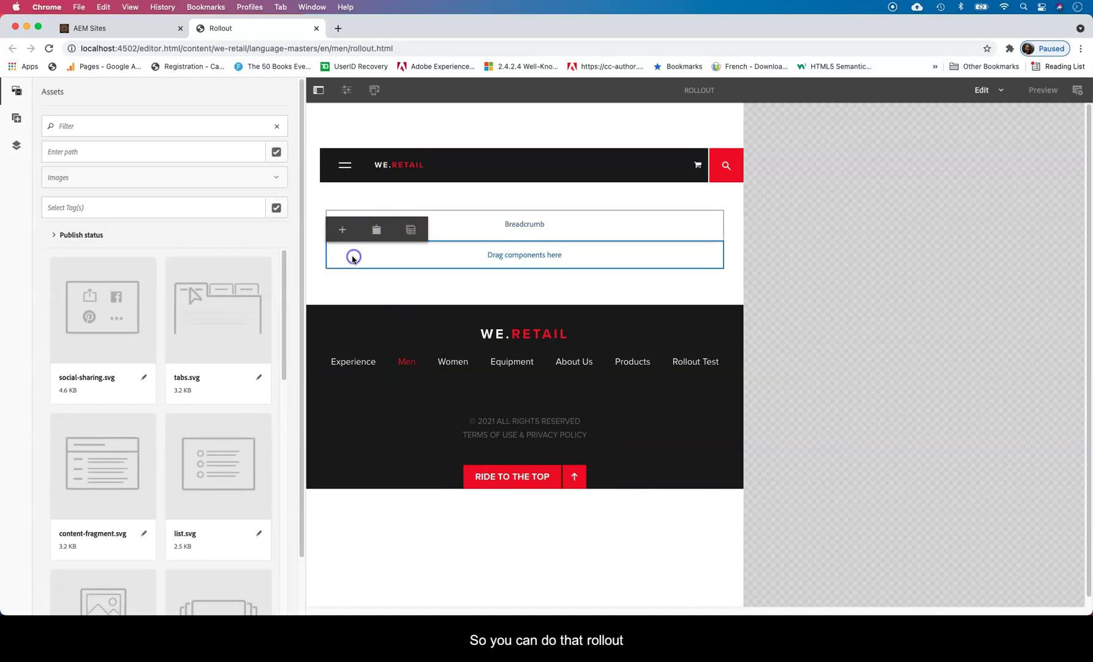
pyautogui.click(343, 231)
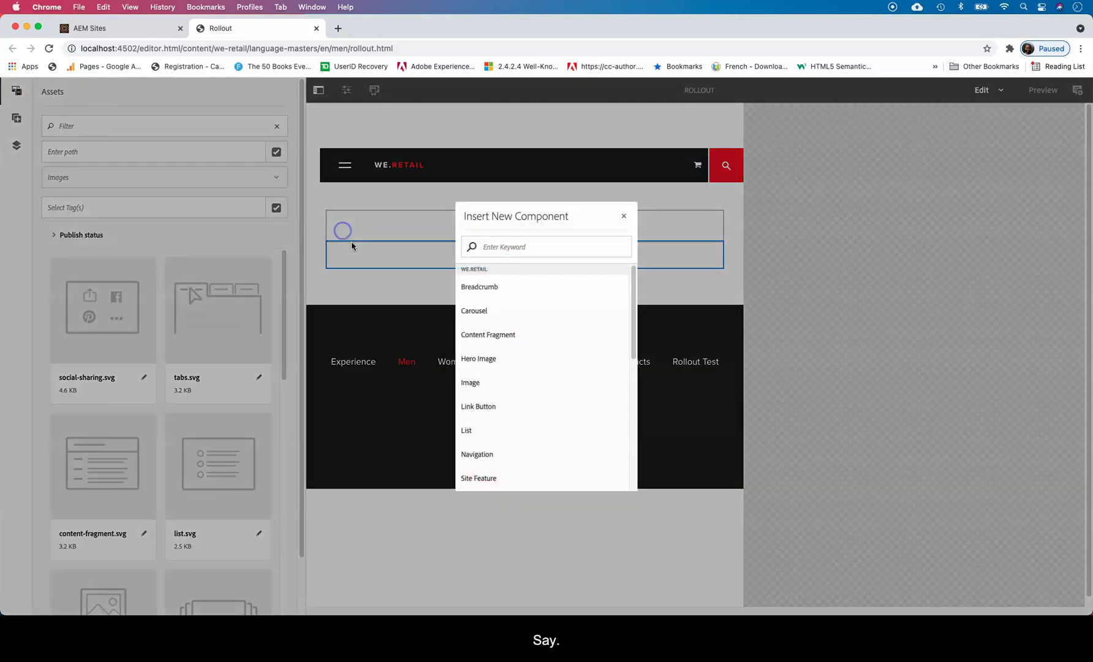
pyautogui.moveTo(634, 273); pyautogui.dragTo(615, 226)
pyautogui.click(624, 216)
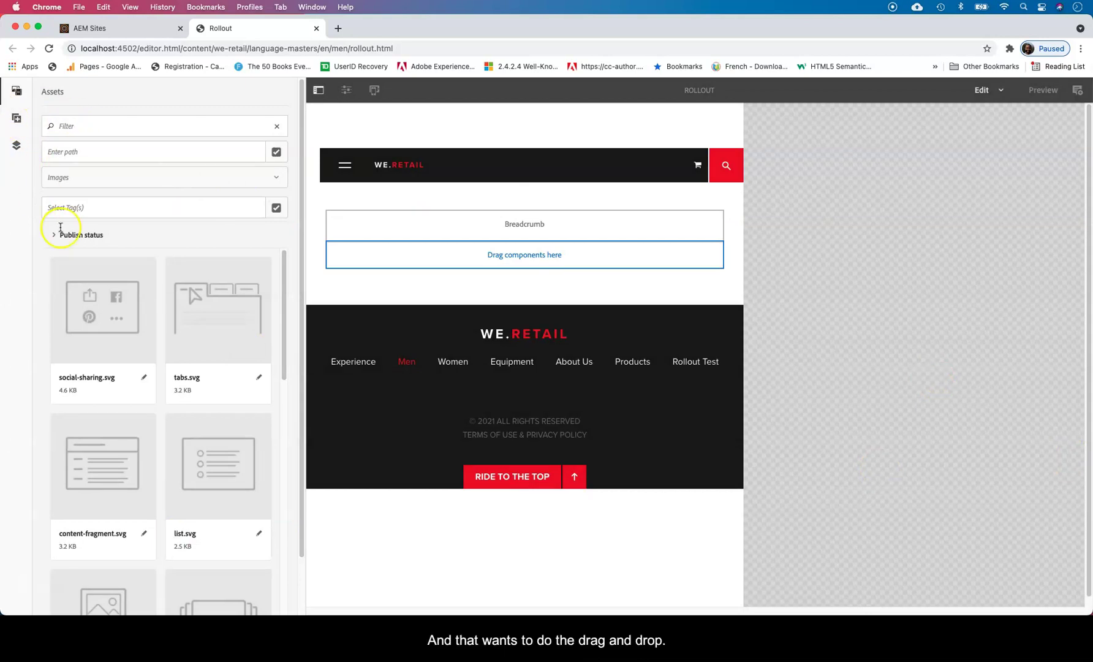
# Drag mountain-range.jpg and the snowy-mountain image from Assets onto the page below the breadcrumb.
pyautogui.scroll(-1, 149, 421)
pyautogui.scroll(-10, 149, 421)
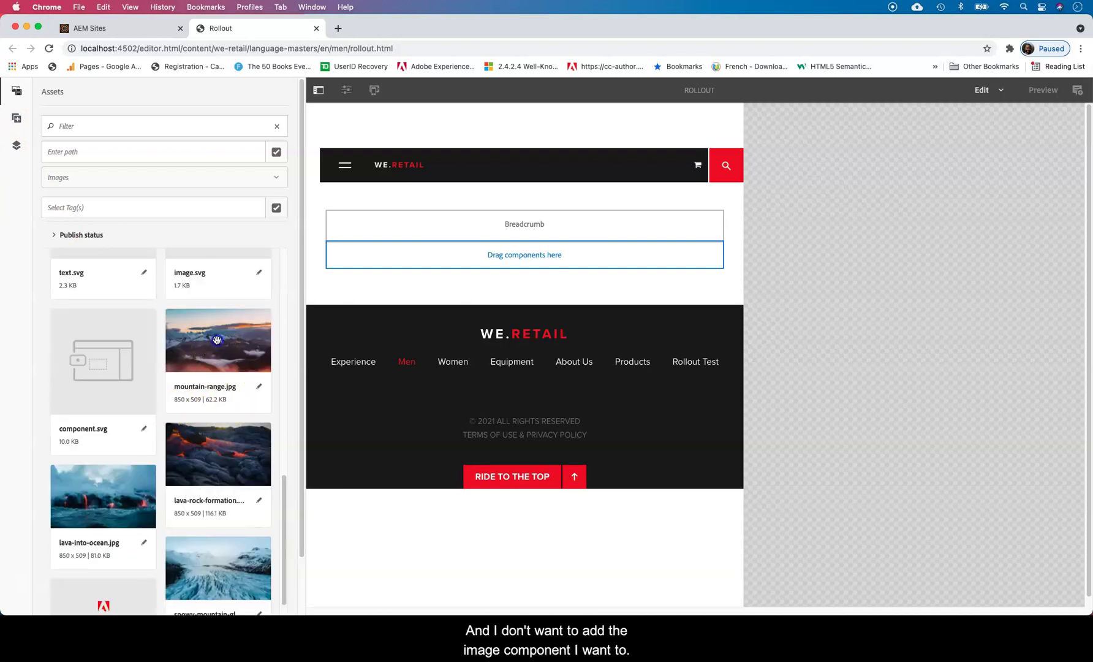
pyautogui.moveTo(219, 334)
pyautogui.mouseDown()
pyautogui.moveTo(435, 235)
pyautogui.moveTo(439, 244)
pyautogui.mouseUp()
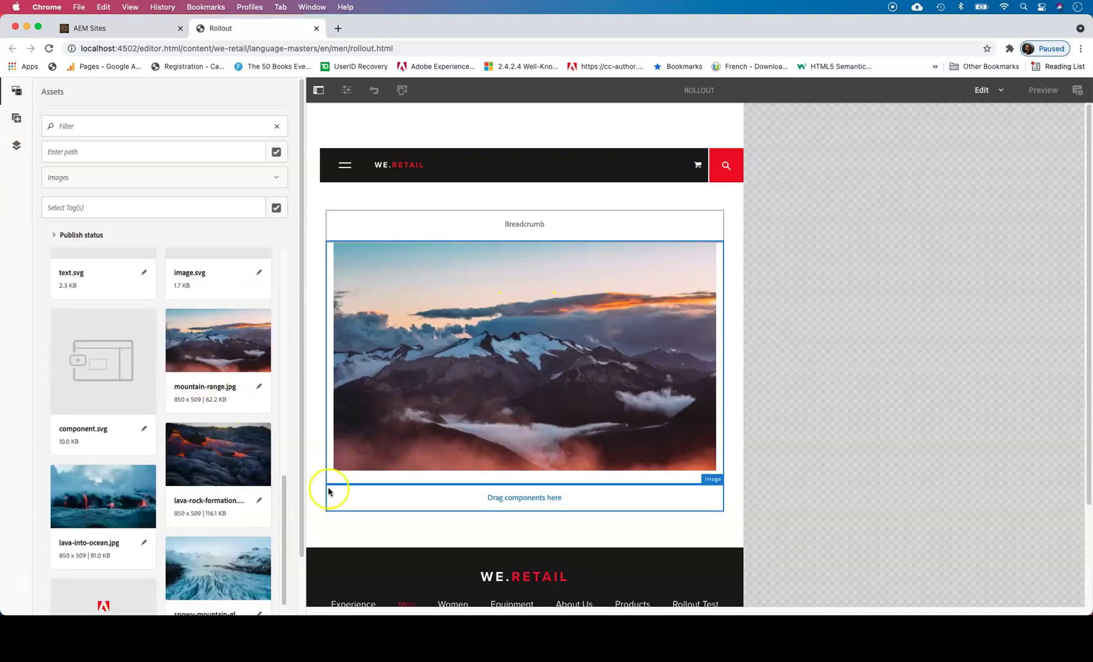
pyautogui.scroll(-3, 216, 469)
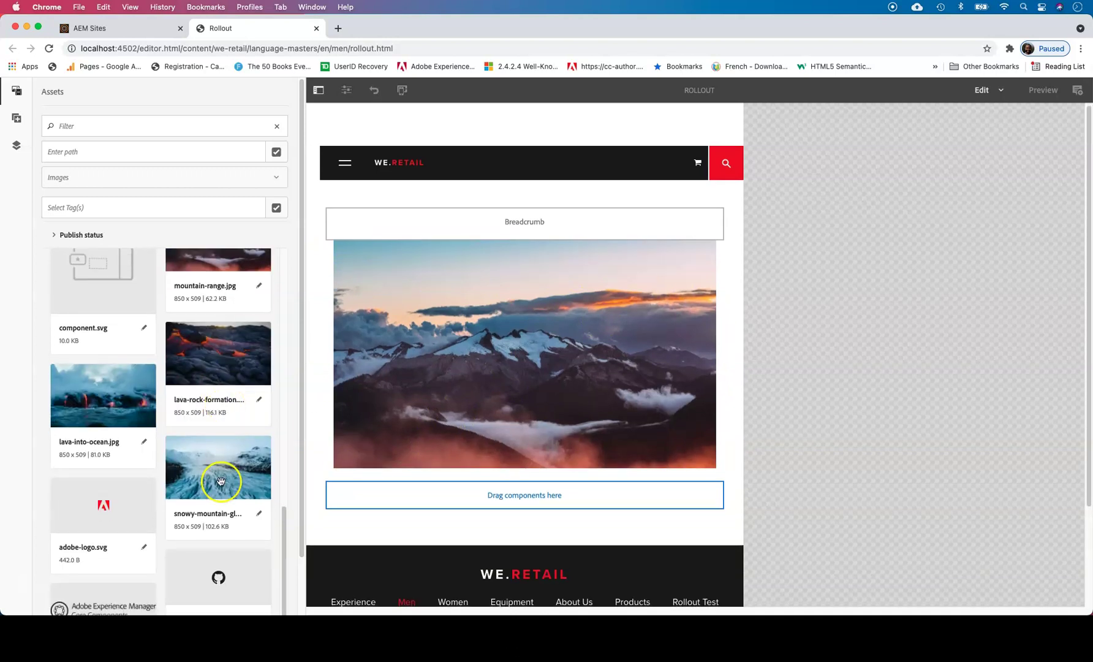
pyautogui.moveTo(223, 454); pyautogui.dragTo(425, 495)
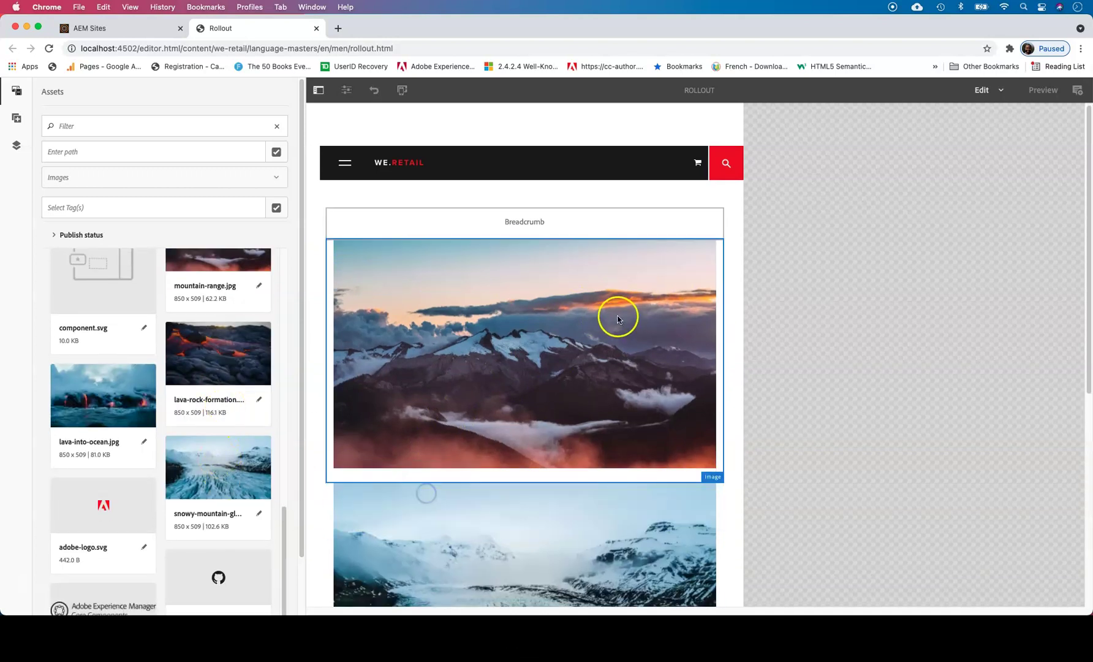
pyautogui.scroll(-3, 578, 281)
pyautogui.scroll(5, 457, 215)
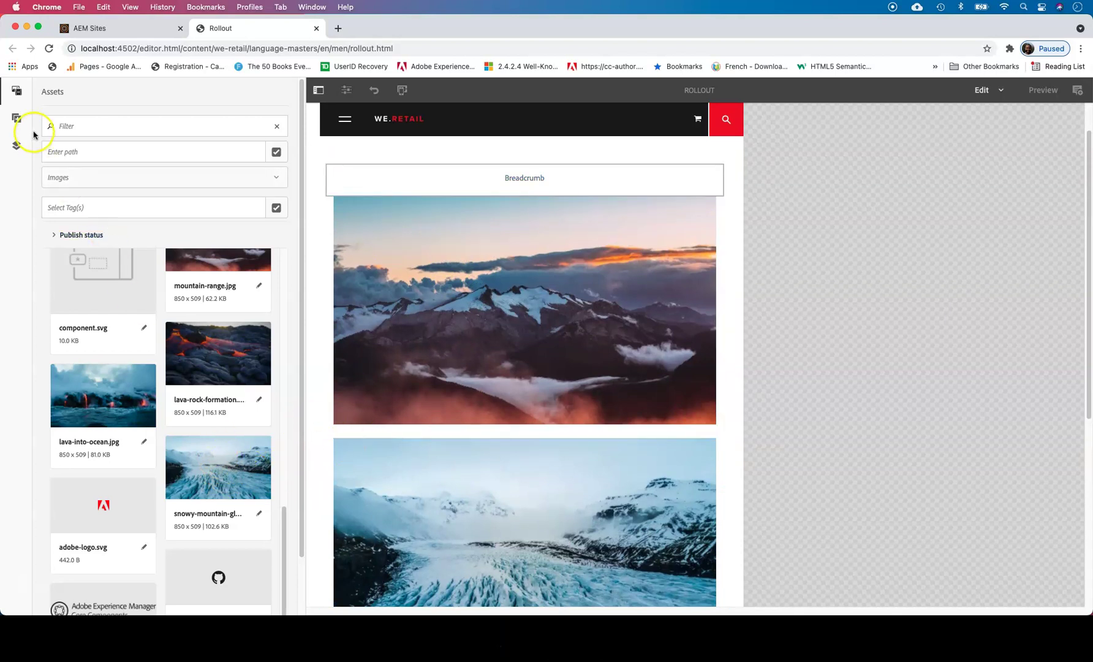
# Add a Text component reading 'Covered in Ice' between the two images.
pyautogui.click(17, 117)
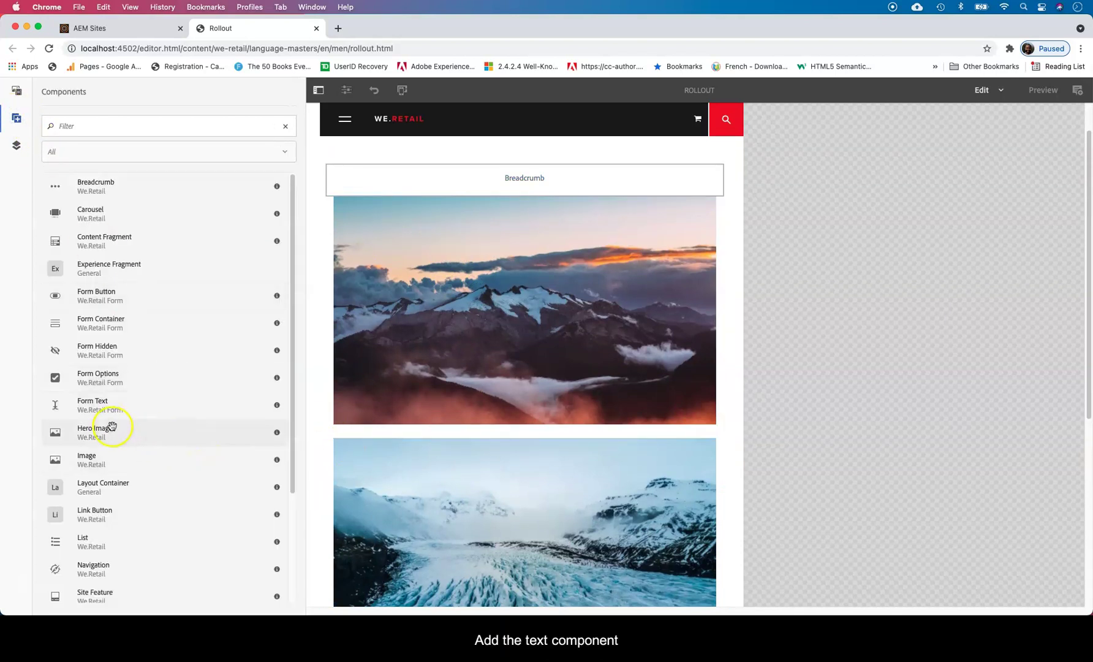
pyautogui.scroll(-5, 112, 427)
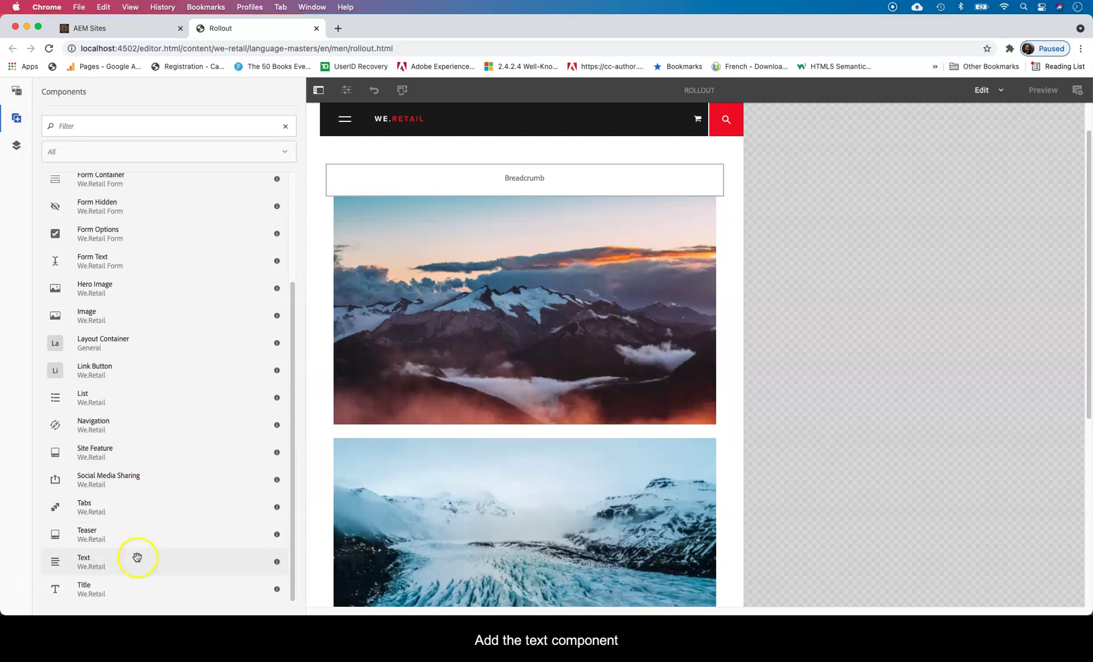
pyautogui.moveTo(137, 557); pyautogui.dragTo(444, 432)
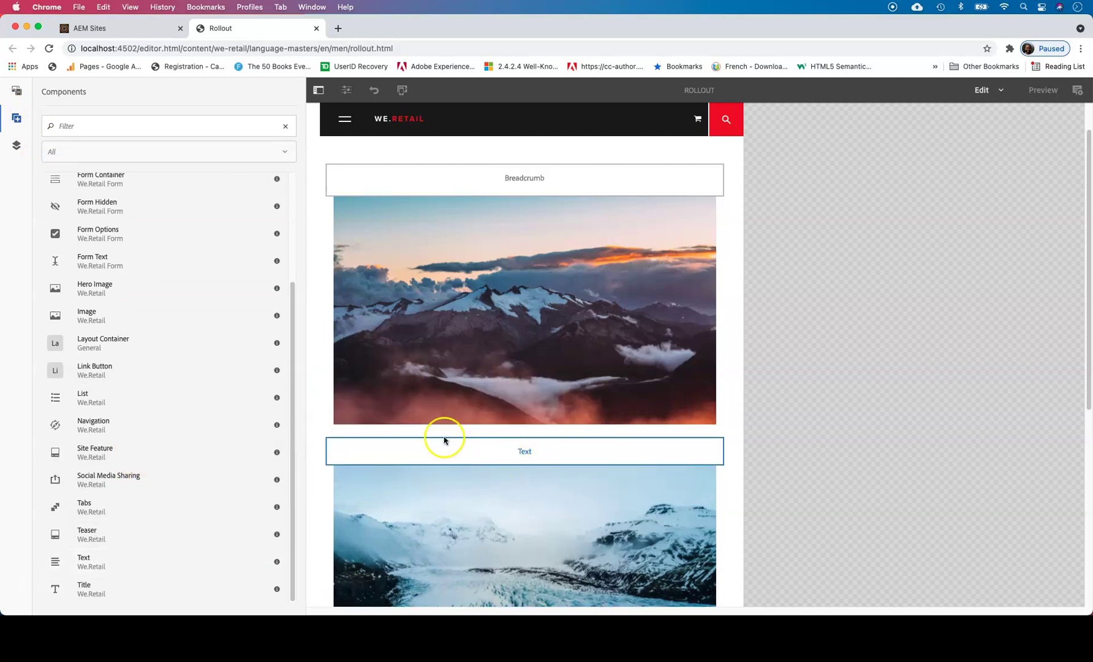
pyautogui.click(398, 447)
pyautogui.click(380, 428)
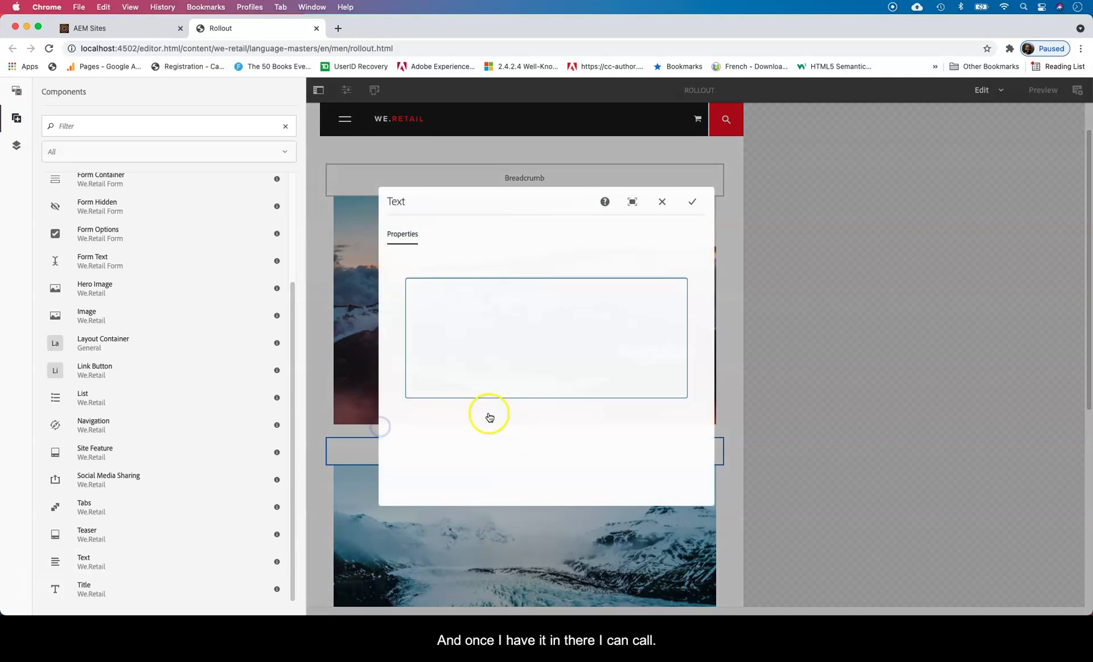
pyautogui.click(449, 318)
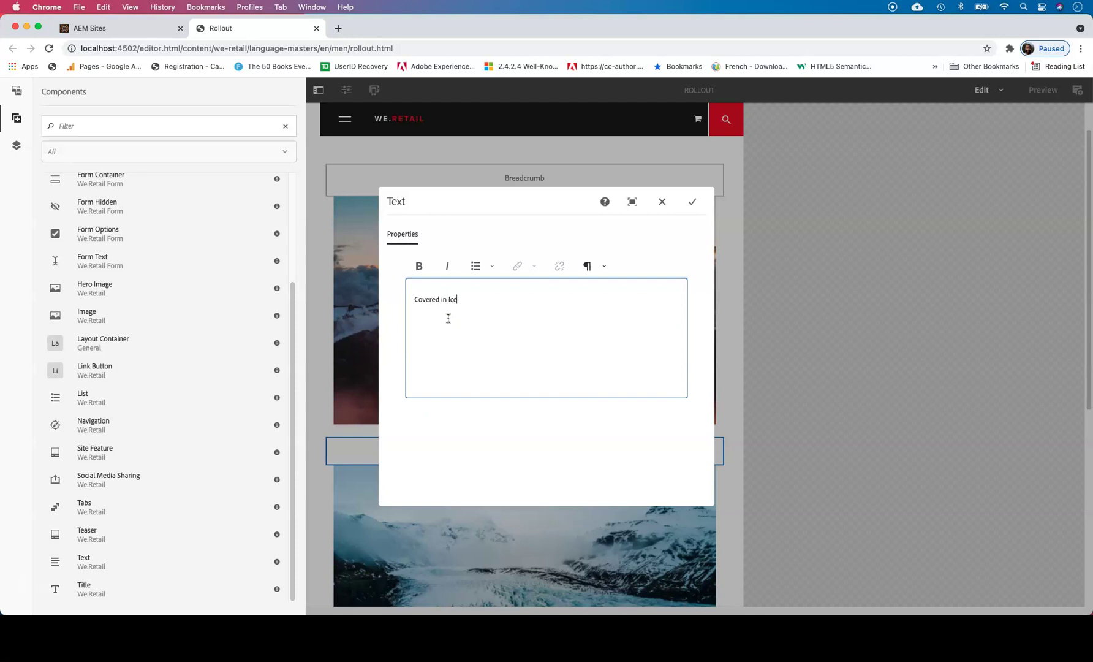
pyautogui.click(483, 309)
pyautogui.click(693, 202)
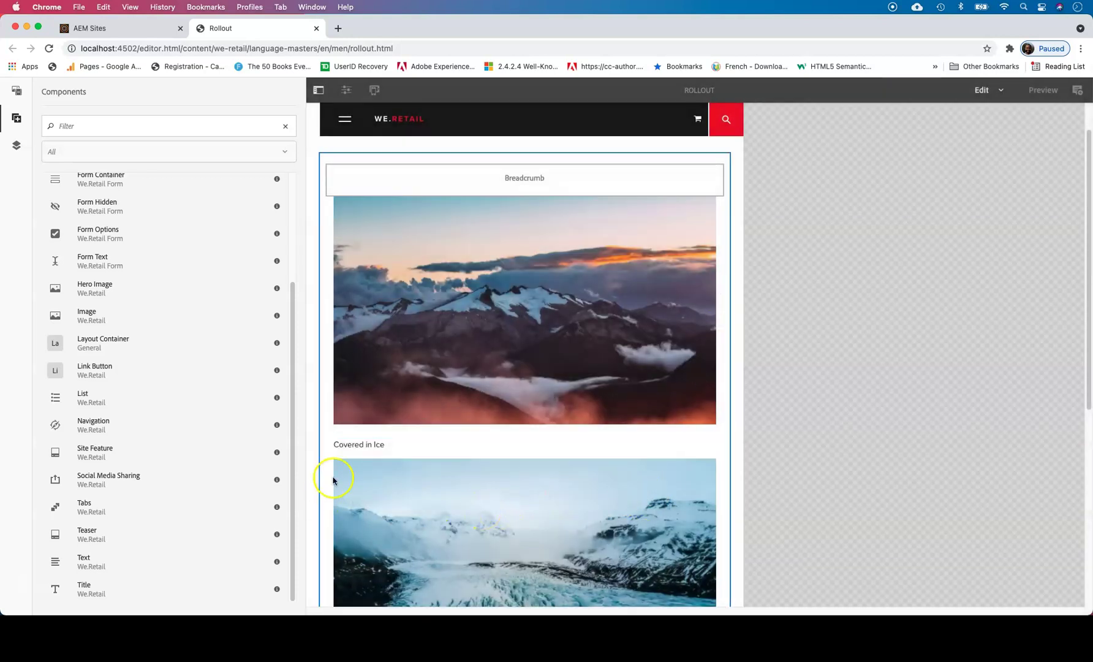
# Format the 'Covered in Ice' text as Heading 2.
pyautogui.click(360, 444)
pyautogui.click(375, 426)
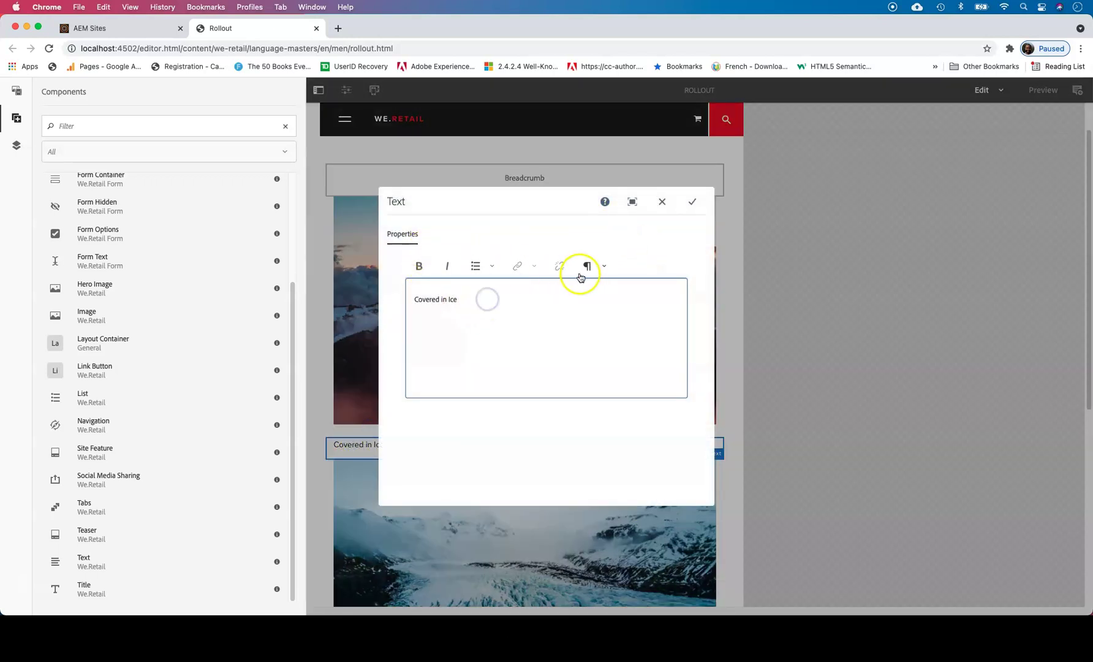
pyautogui.click(601, 266)
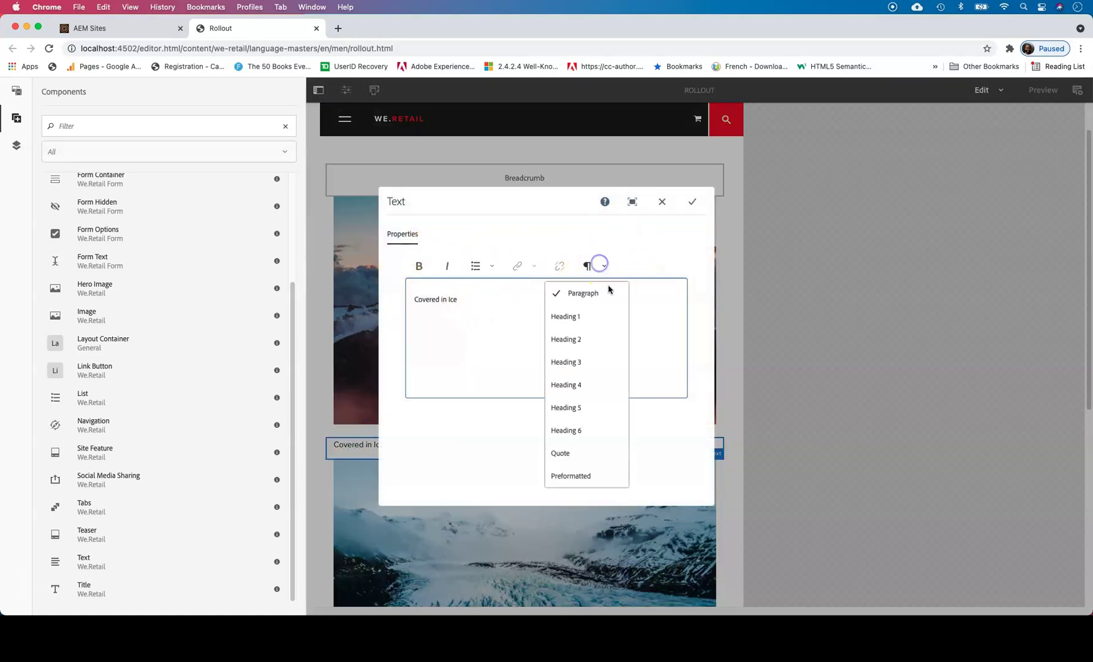
pyautogui.click(575, 339)
pyautogui.click(693, 202)
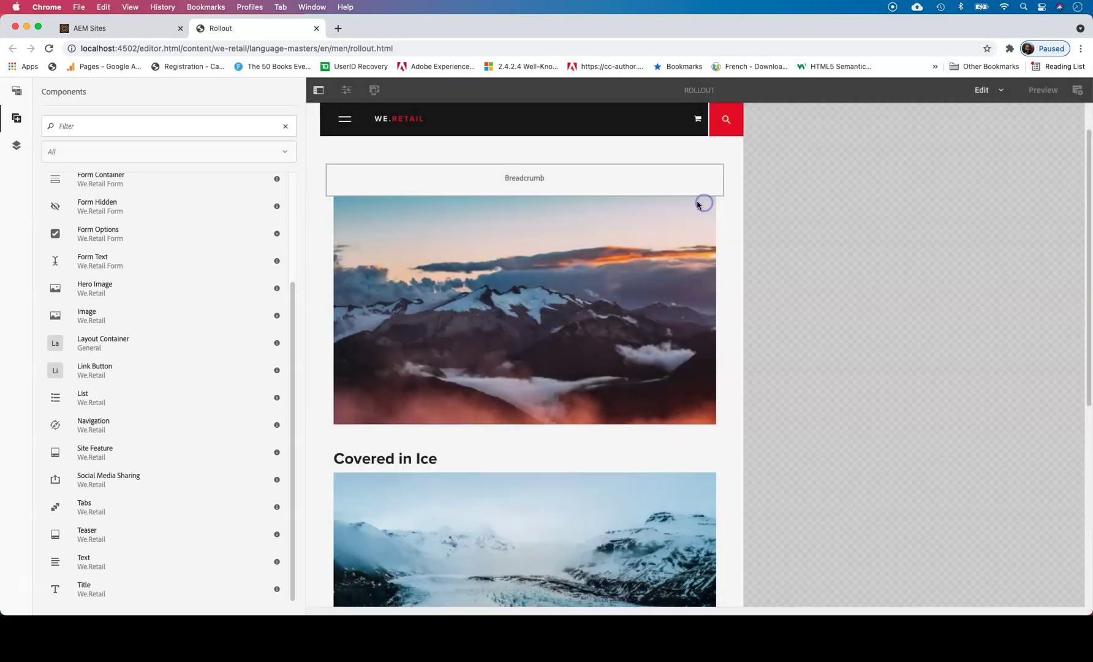
pyautogui.click(455, 458)
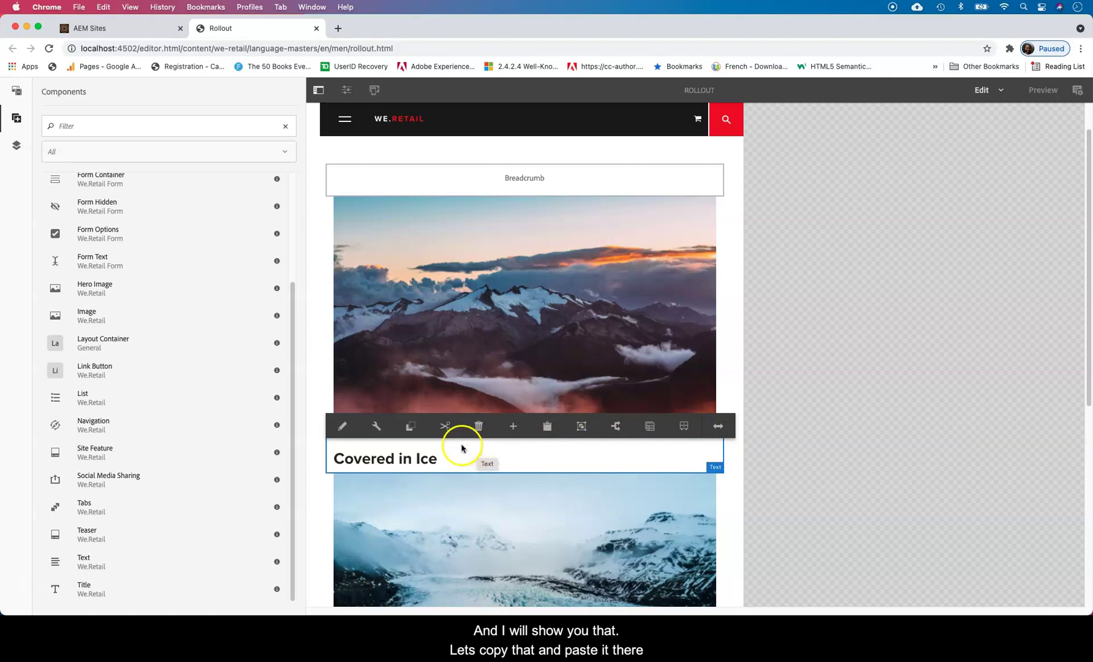
# Paste a copy of the heading above the Breadcrumb and change its text to 'Covered in Lava'.
pyautogui.click(398, 176)
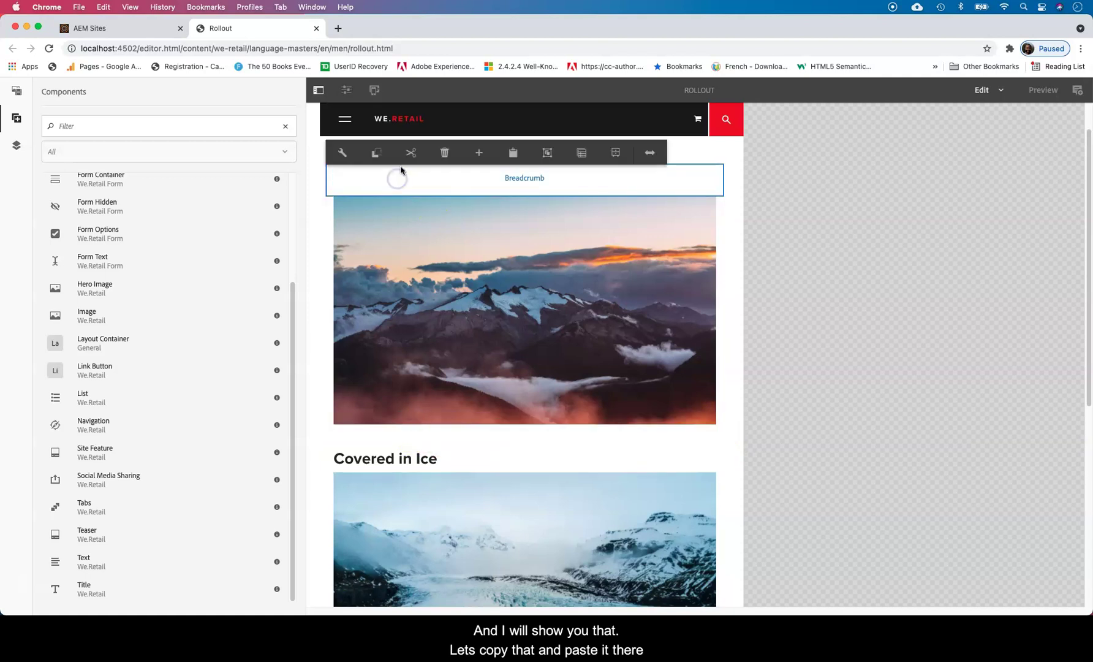
pyautogui.click(515, 154)
pyautogui.click(397, 185)
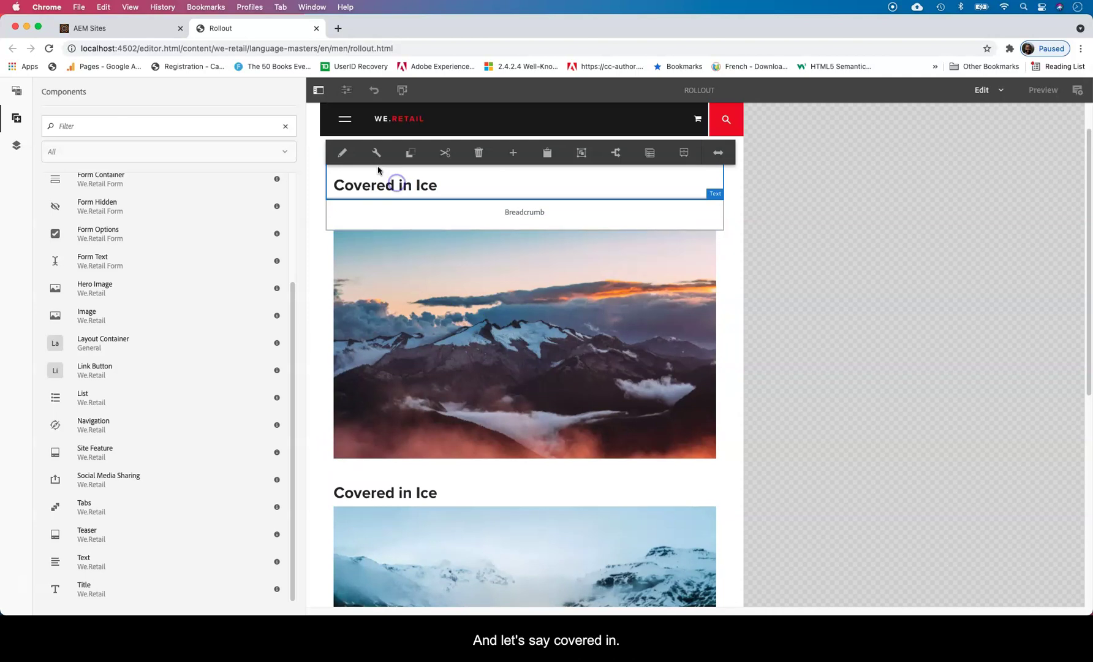
pyautogui.click(378, 154)
pyautogui.click(485, 305)
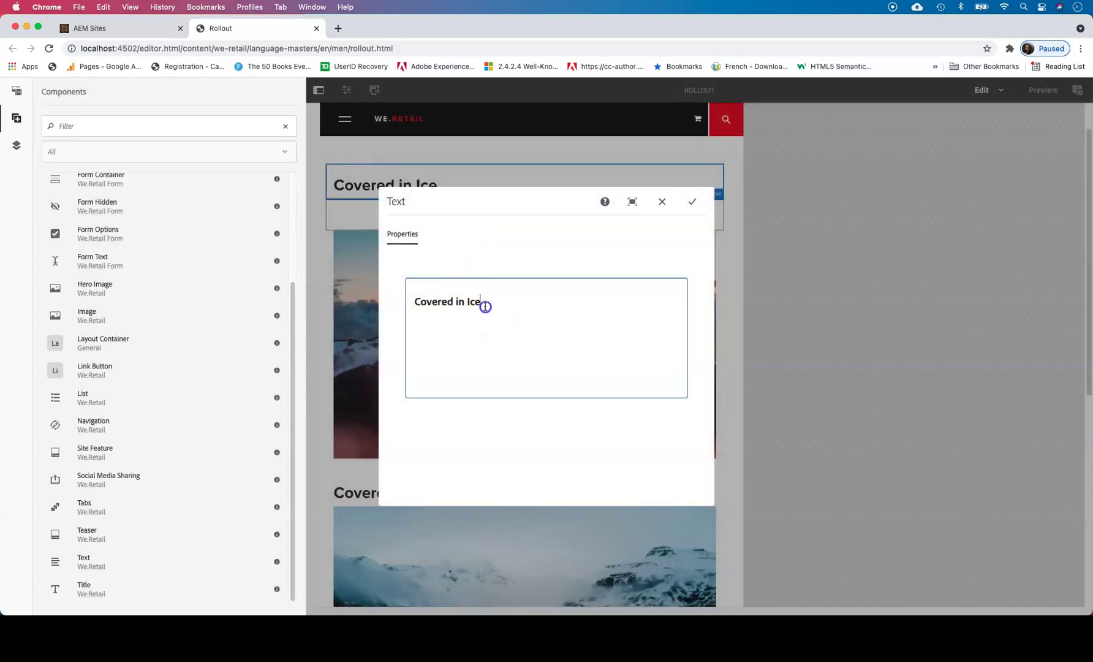
pyautogui.moveTo(468, 304); pyautogui.dragTo(466, 302)
pyautogui.click(692, 203)
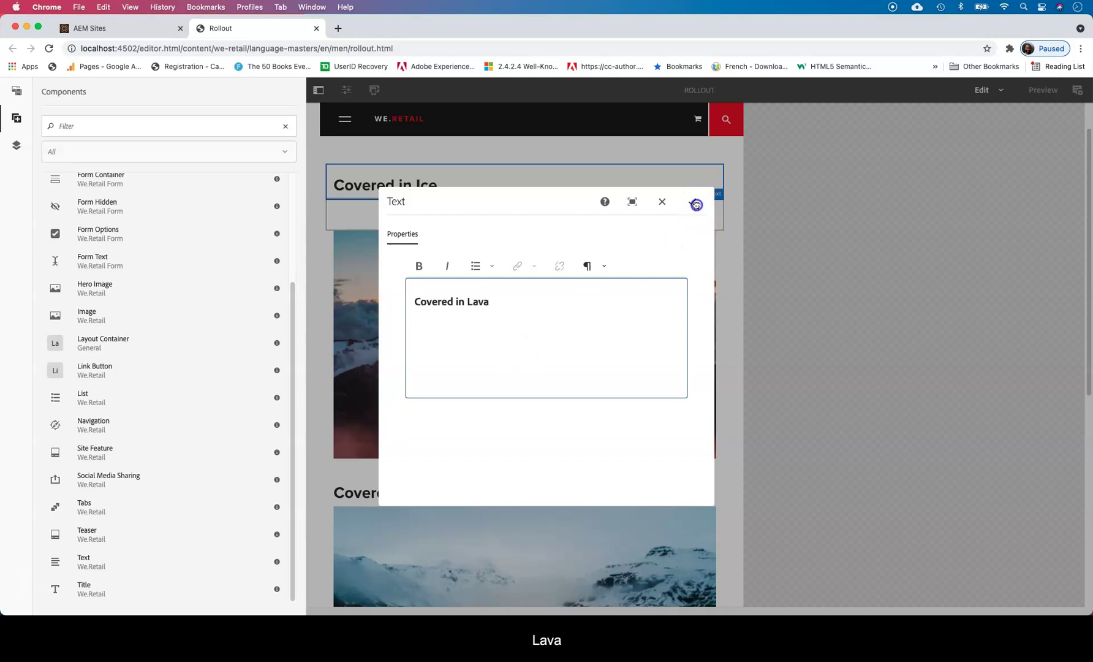
pyautogui.click(346, 90)
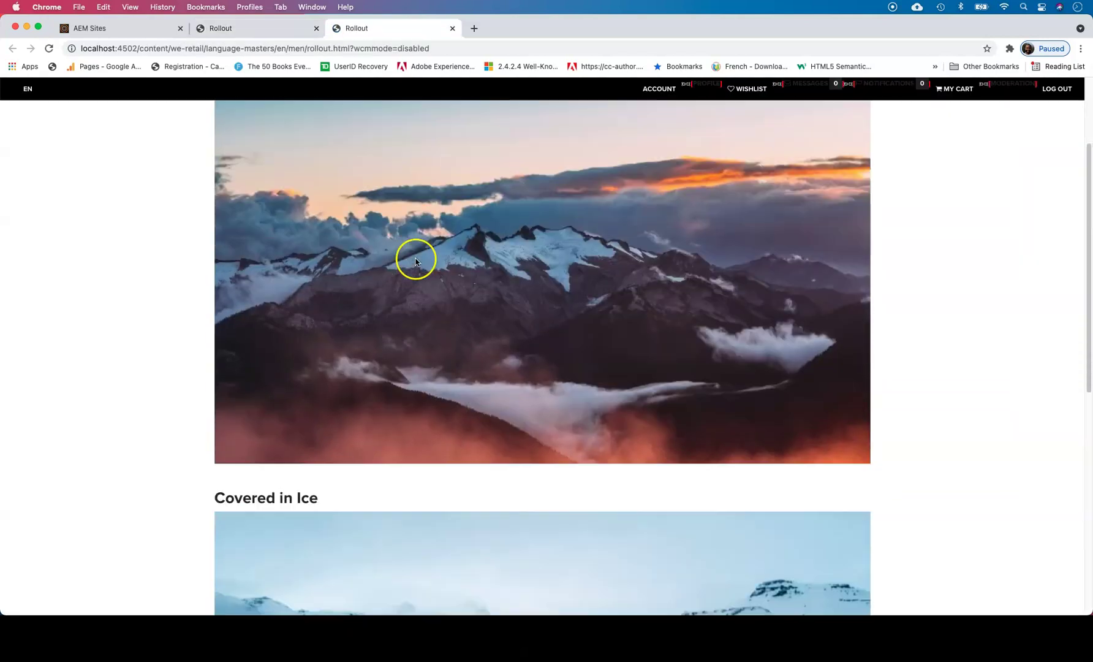
pyautogui.scroll(-5, 423, 259)
pyautogui.scroll(10, 427, 254)
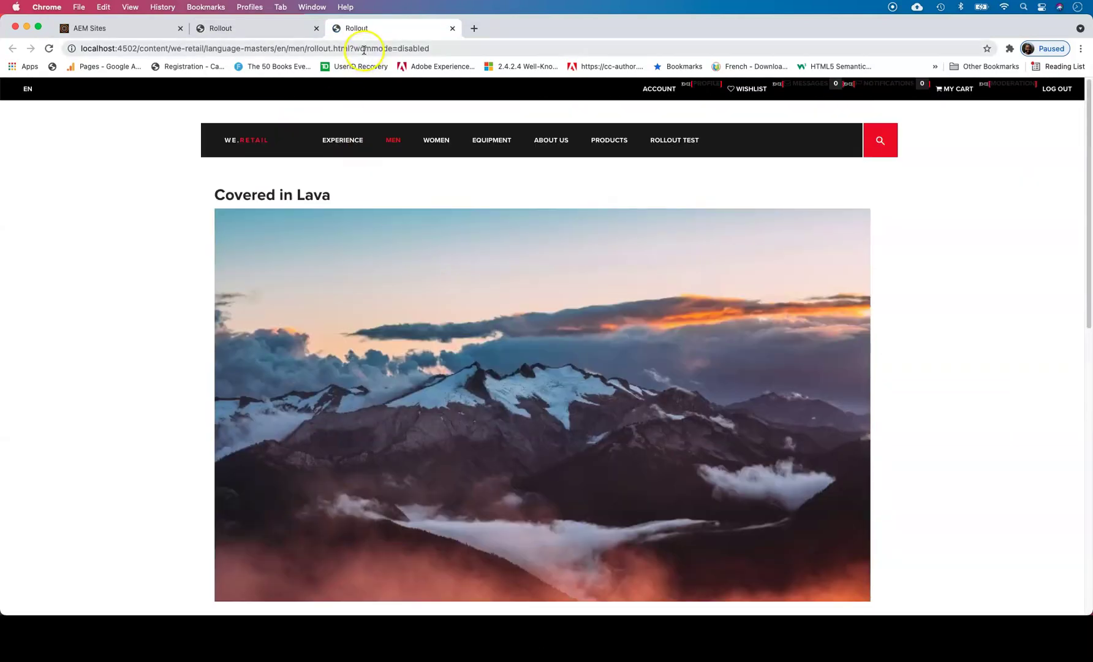
pyautogui.moveTo(354, 48); pyautogui.dragTo(397, 49)
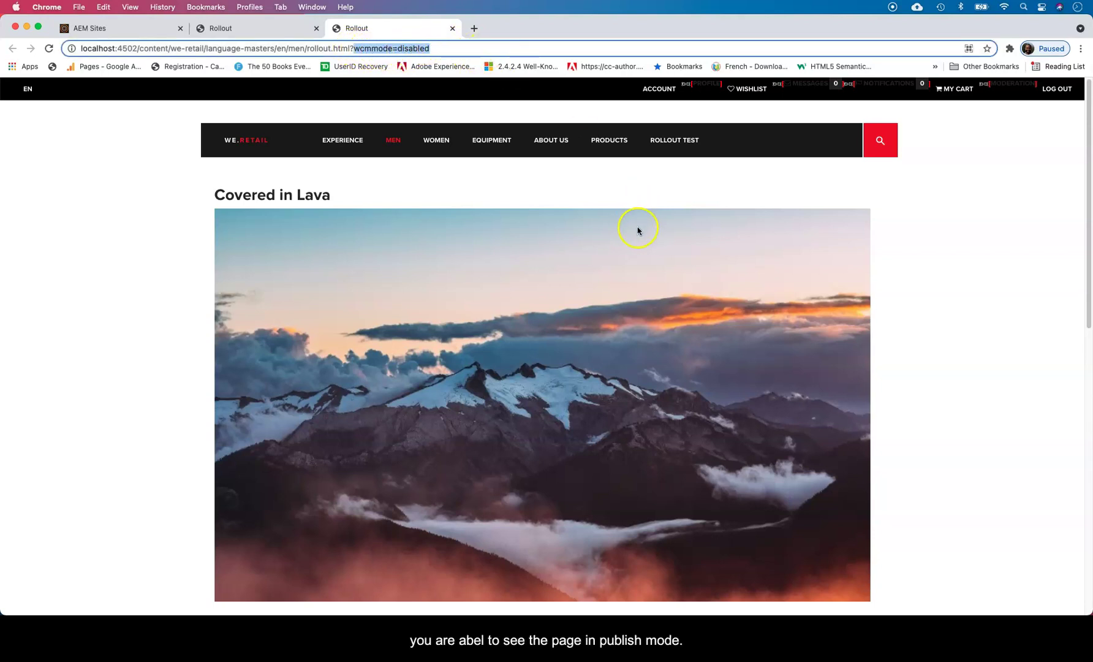
pyautogui.scroll(-10, 620, 324)
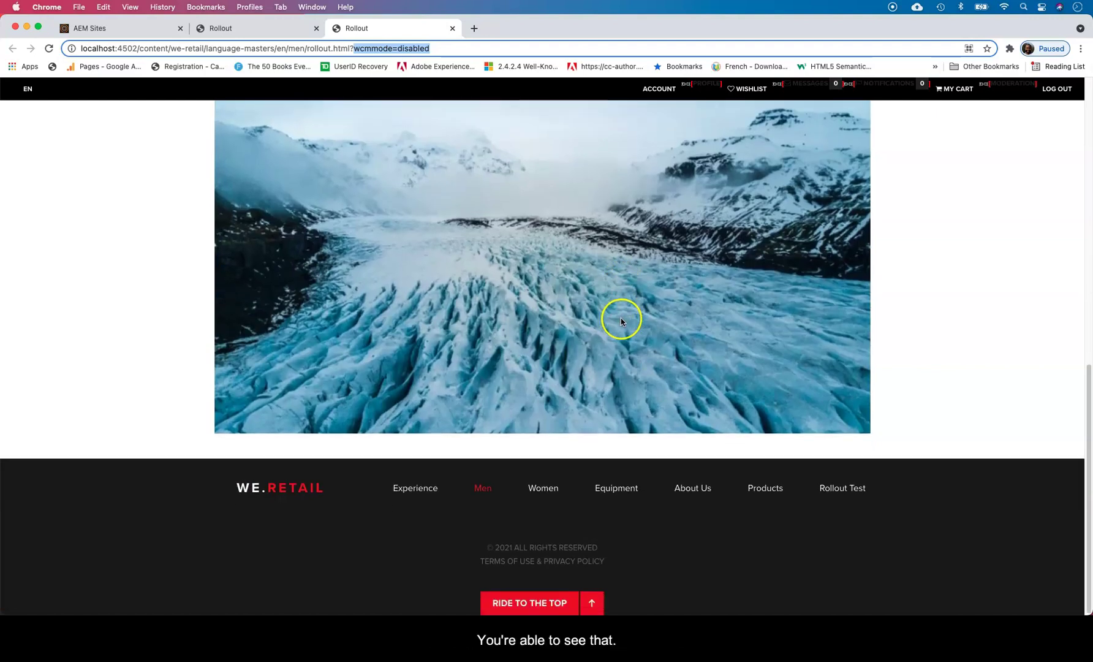
pyautogui.scroll(15, 619, 317)
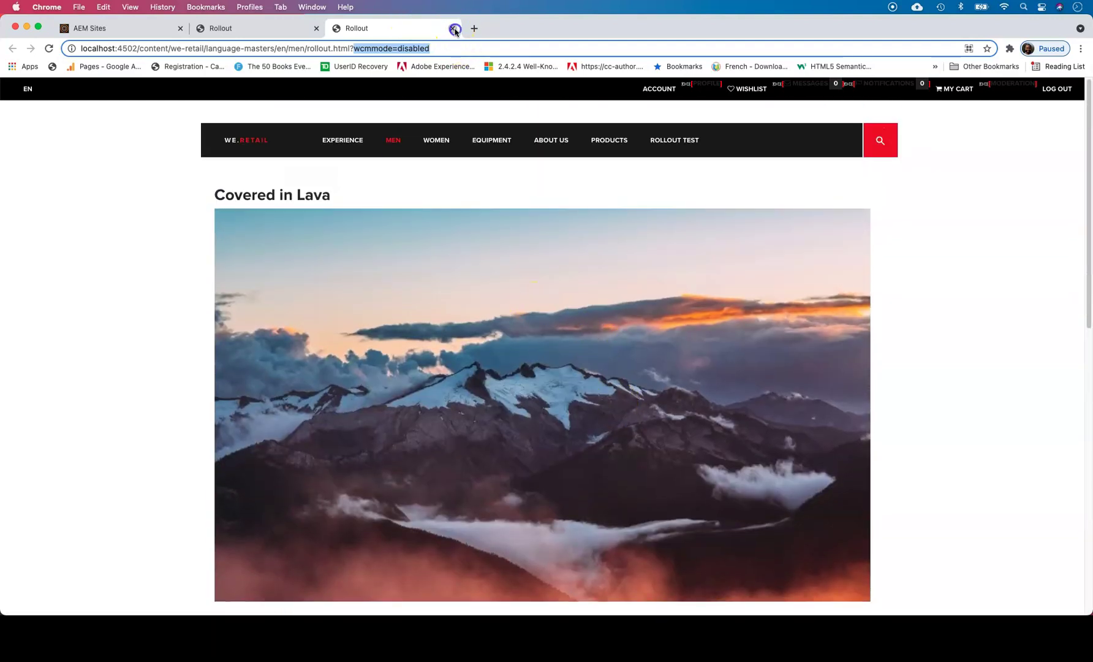
pyautogui.click(452, 28)
pyautogui.click(347, 91)
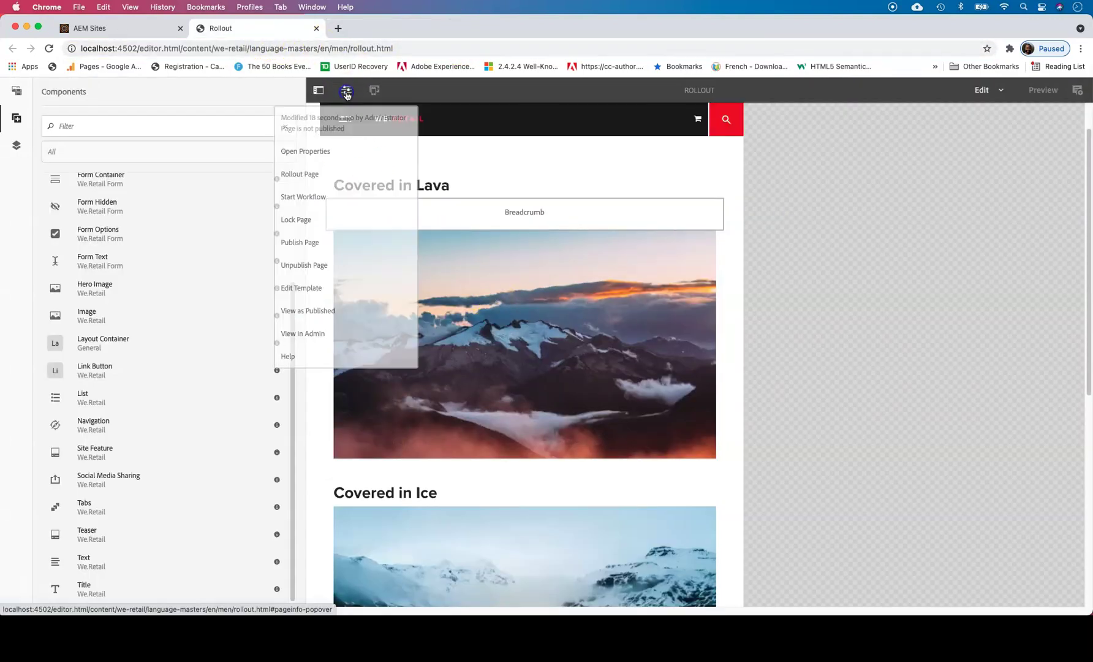
# Roll the Rollout page out from Page Information to the Canada English live copy.
pyautogui.click(317, 151)
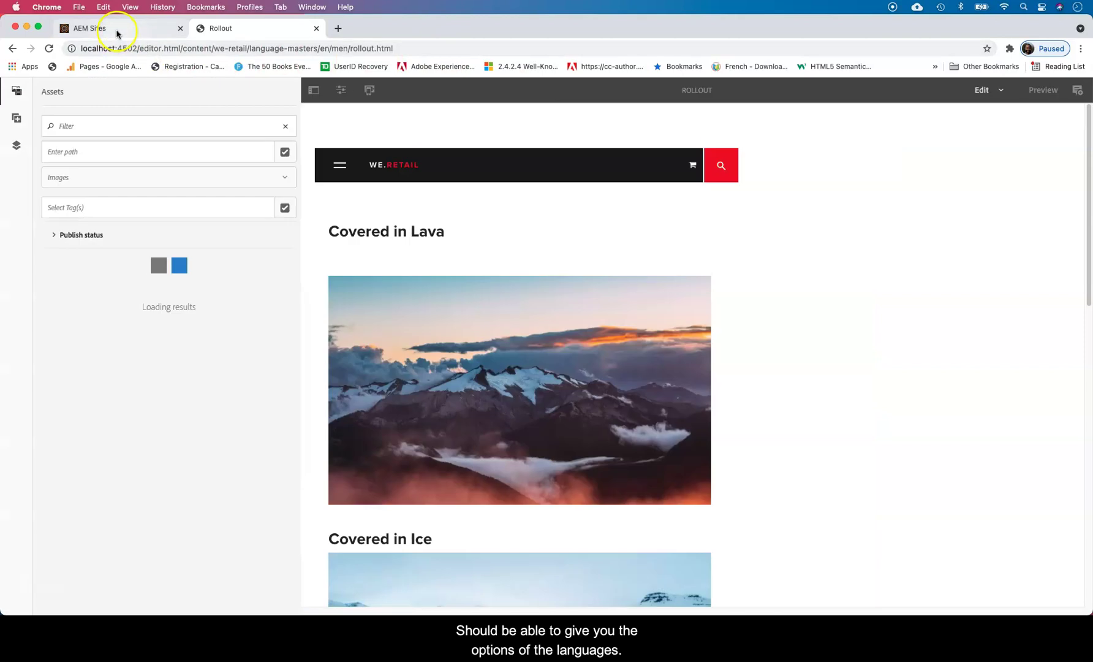
pyautogui.click(343, 90)
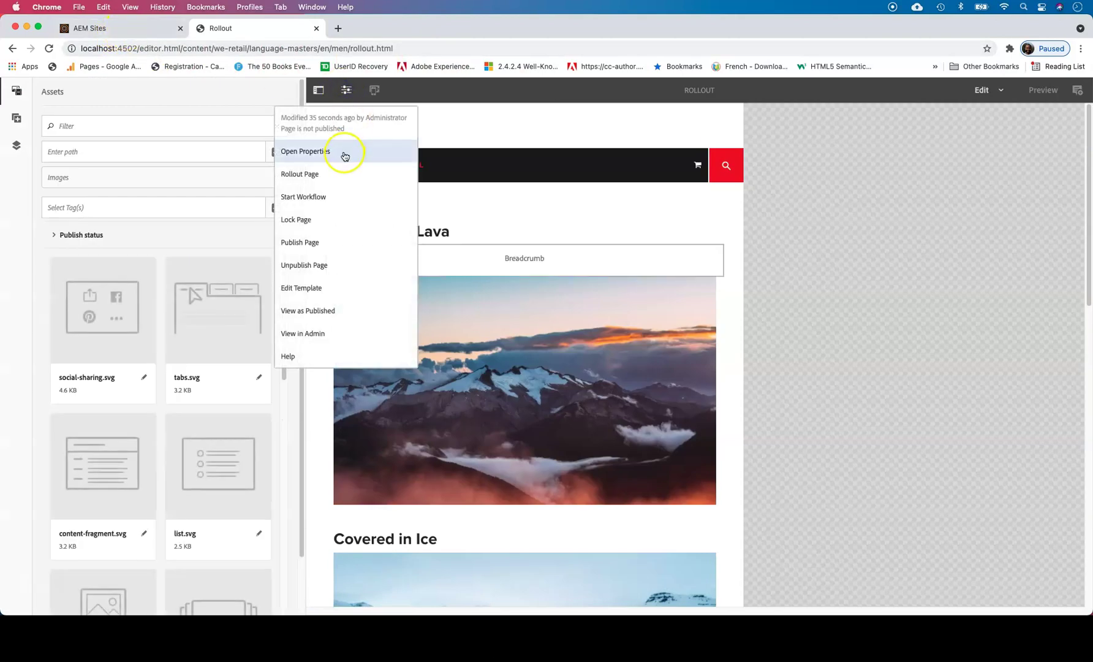
pyautogui.click(330, 175)
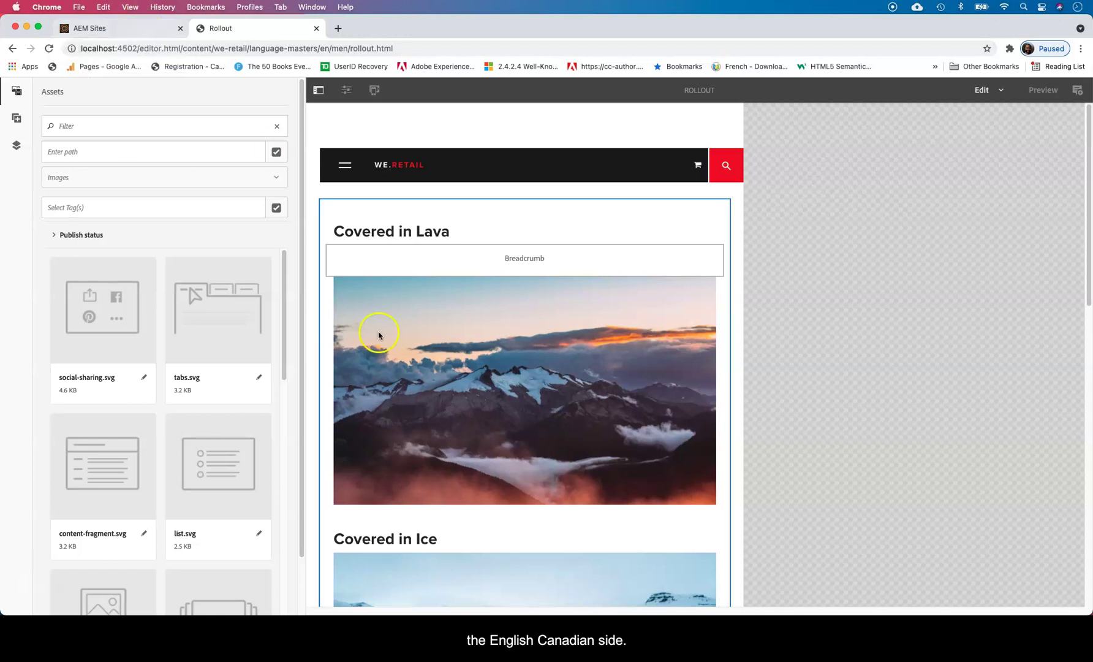
pyautogui.click(495, 379)
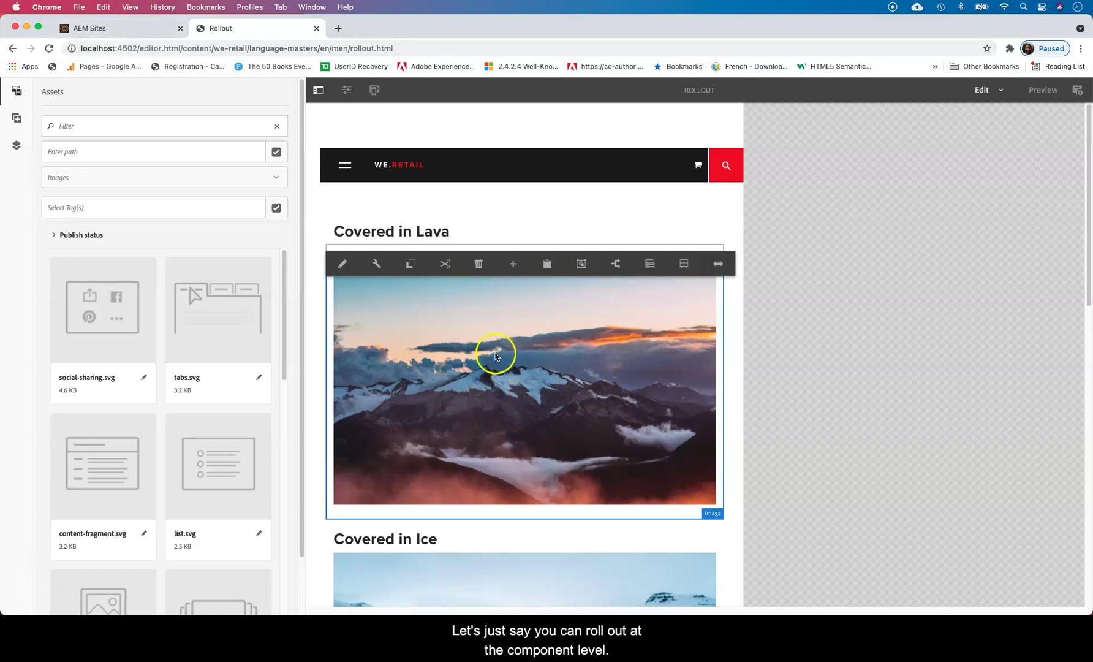
pyautogui.click(617, 264)
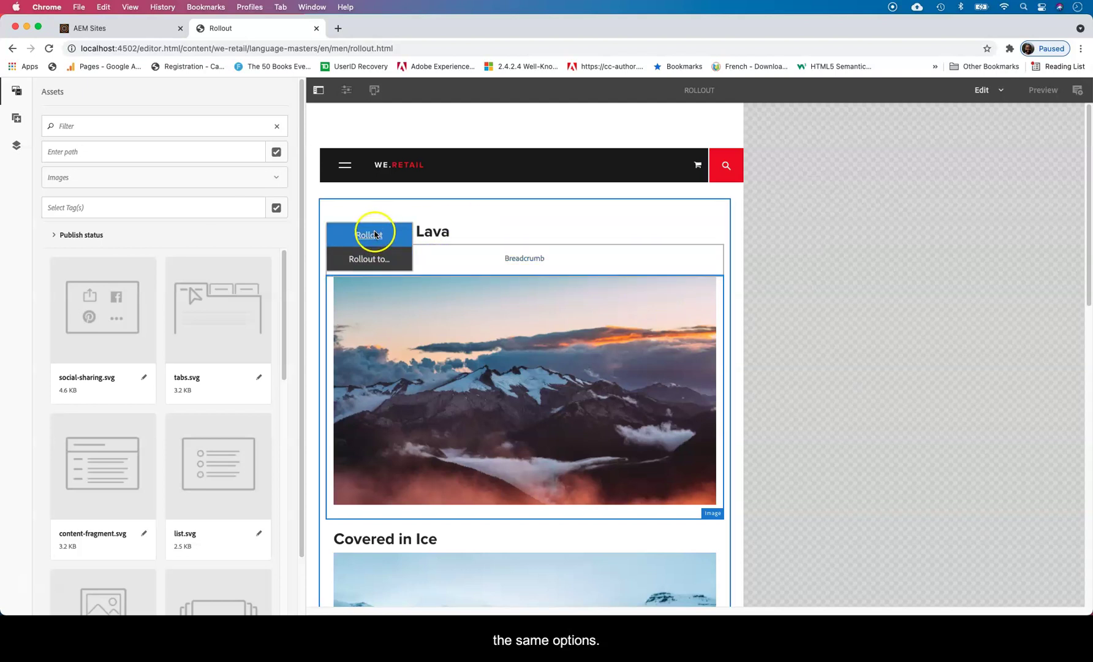
pyautogui.click(380, 263)
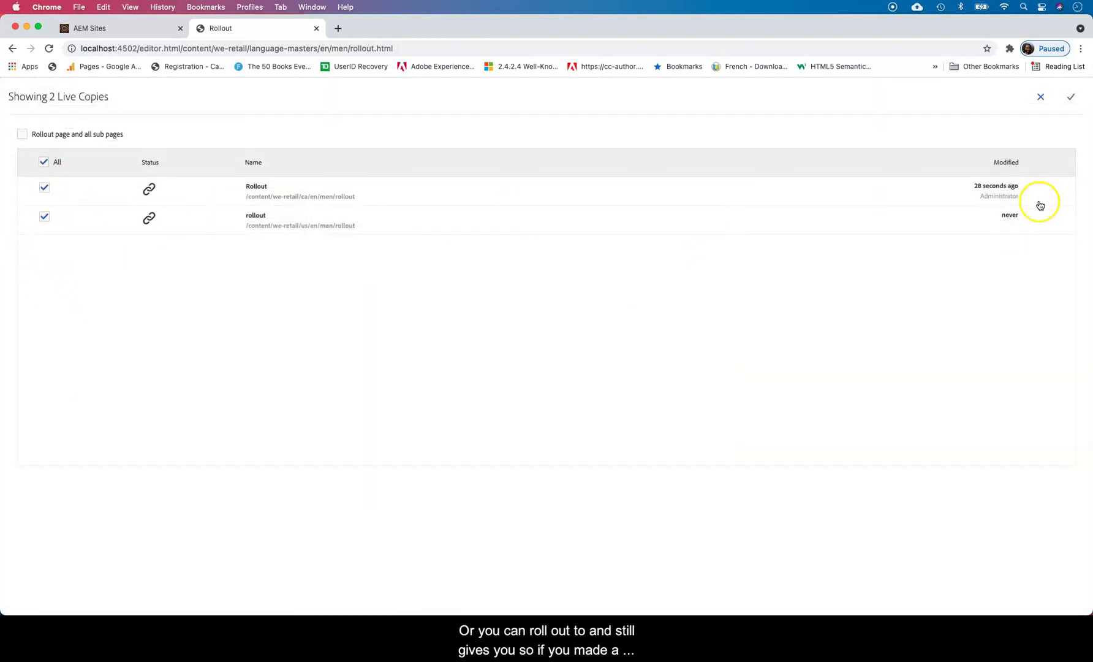
pyautogui.click(1041, 95)
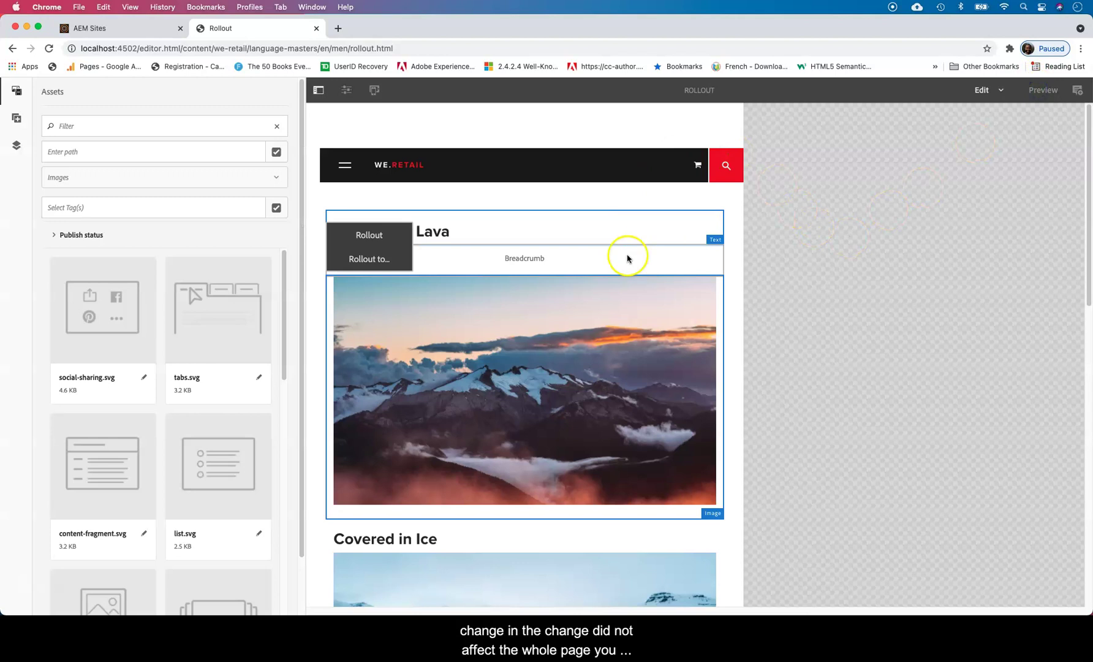
pyautogui.scroll(-6, 530, 427)
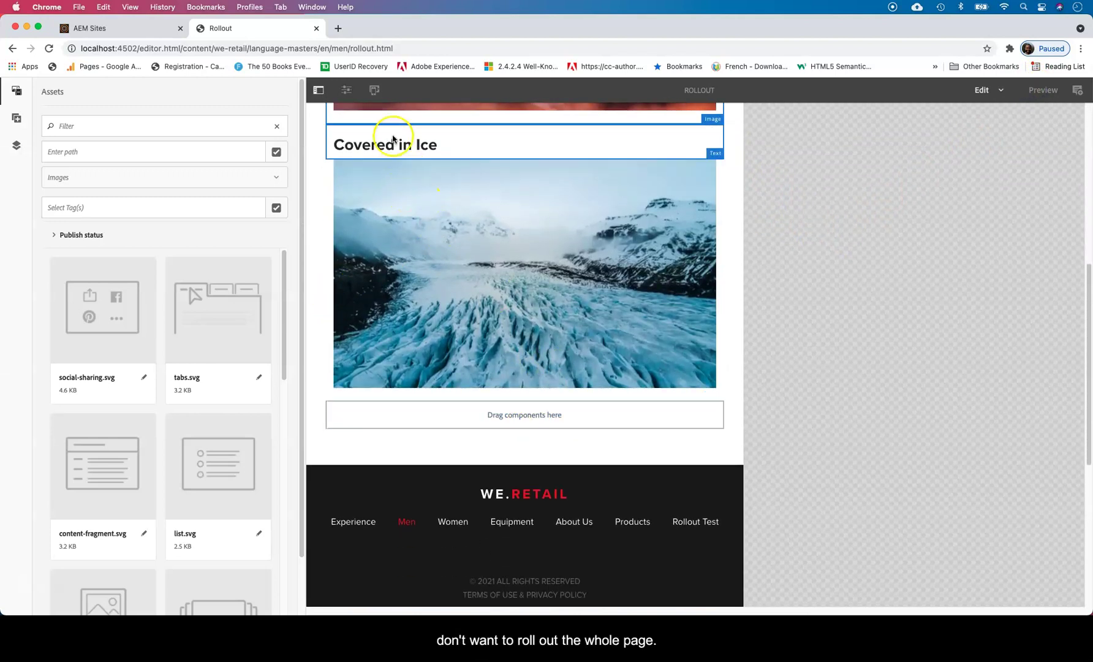
pyautogui.click(356, 421)
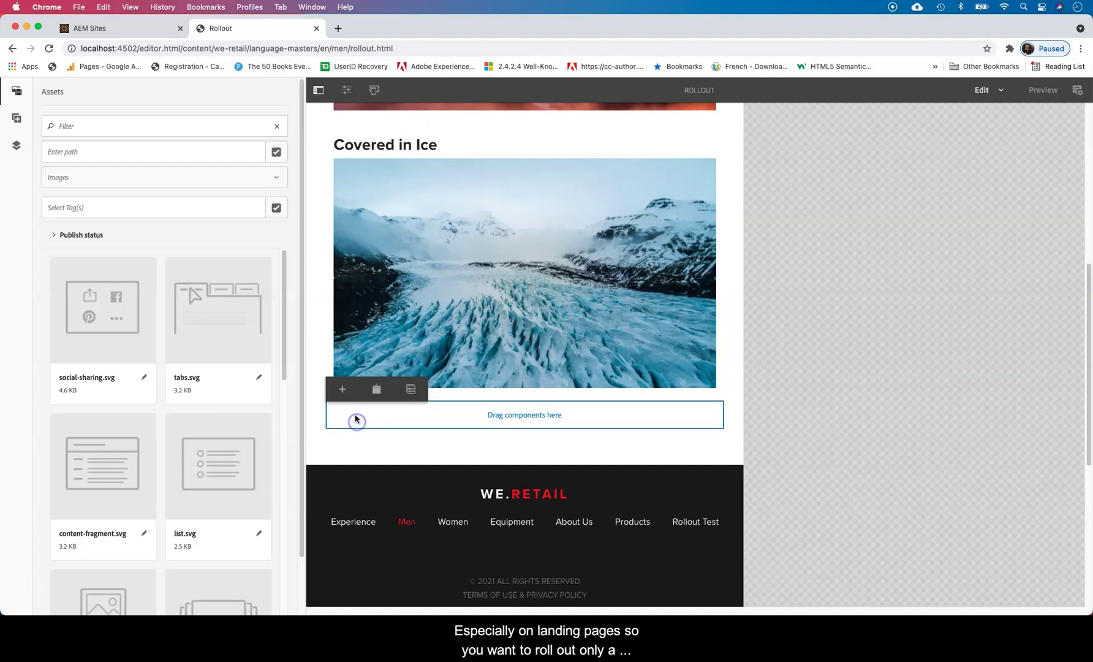
pyautogui.scroll(2, 551, 339)
pyautogui.click(559, 325)
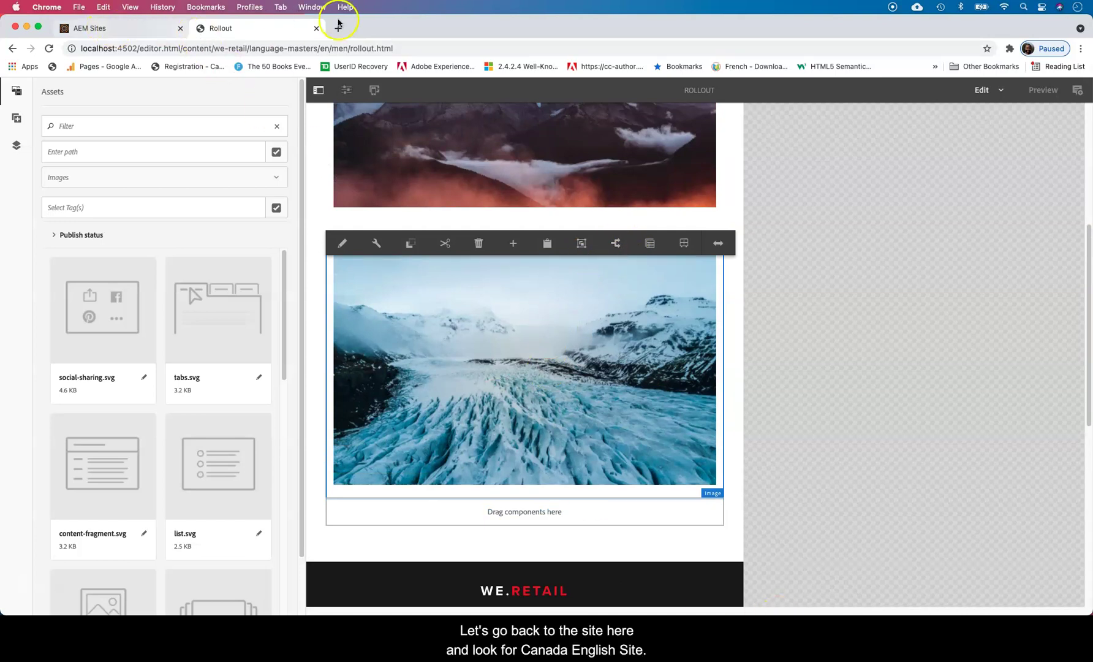
# Close the editor and select the Rollout page under Canada > English > Men in Sites.
pyautogui.click(316, 29)
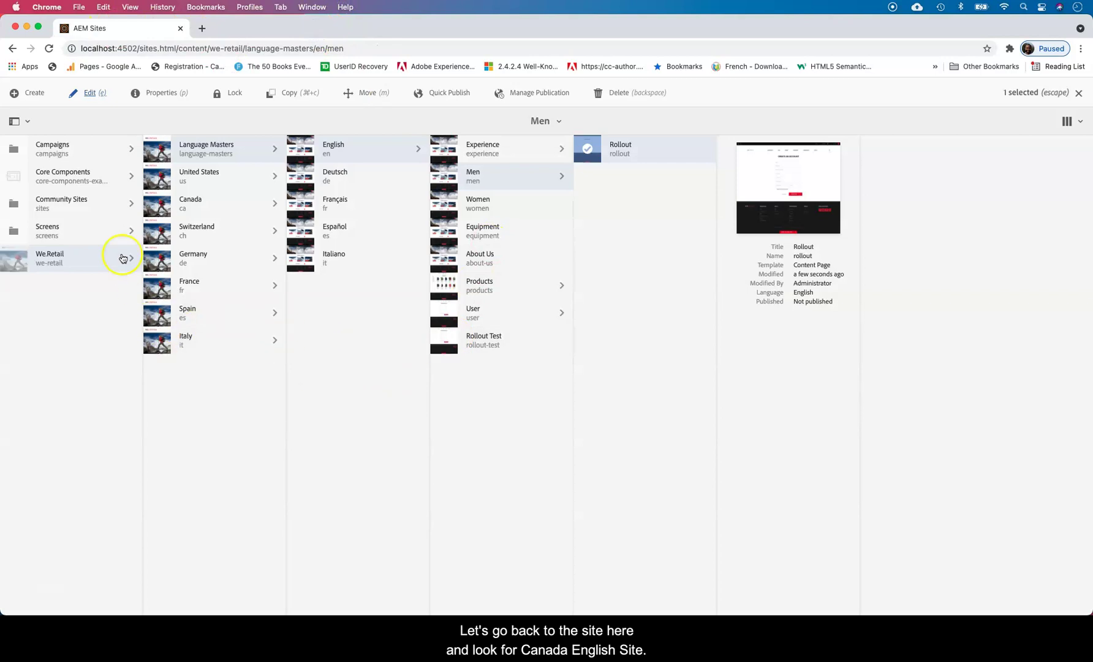
pyautogui.click(255, 202)
pyautogui.click(379, 152)
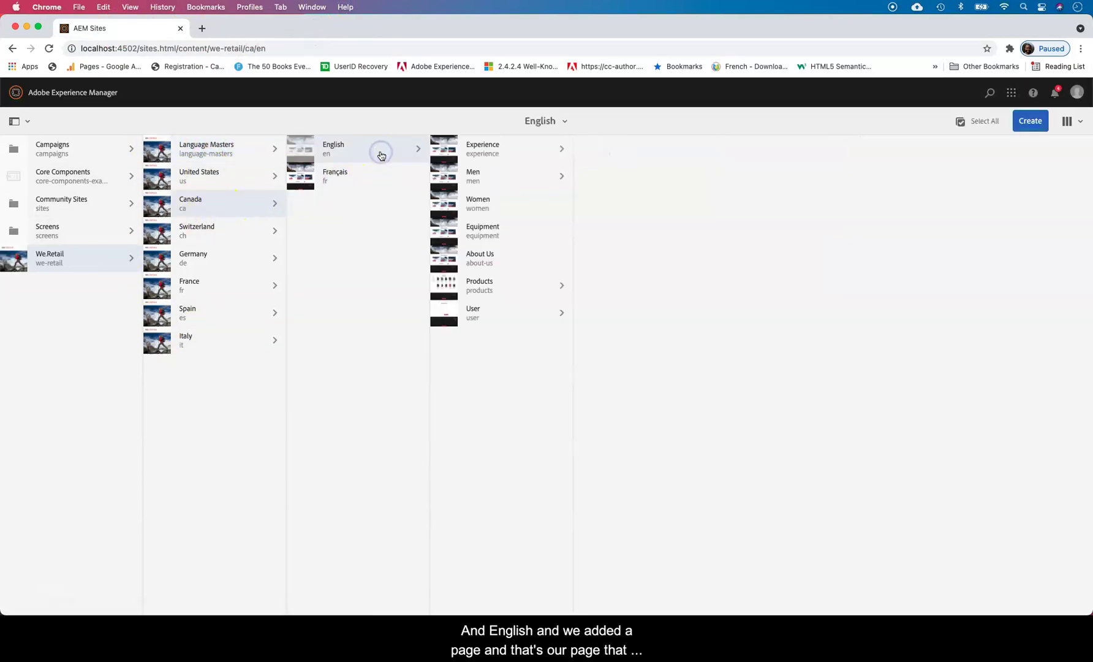
pyautogui.click(526, 170)
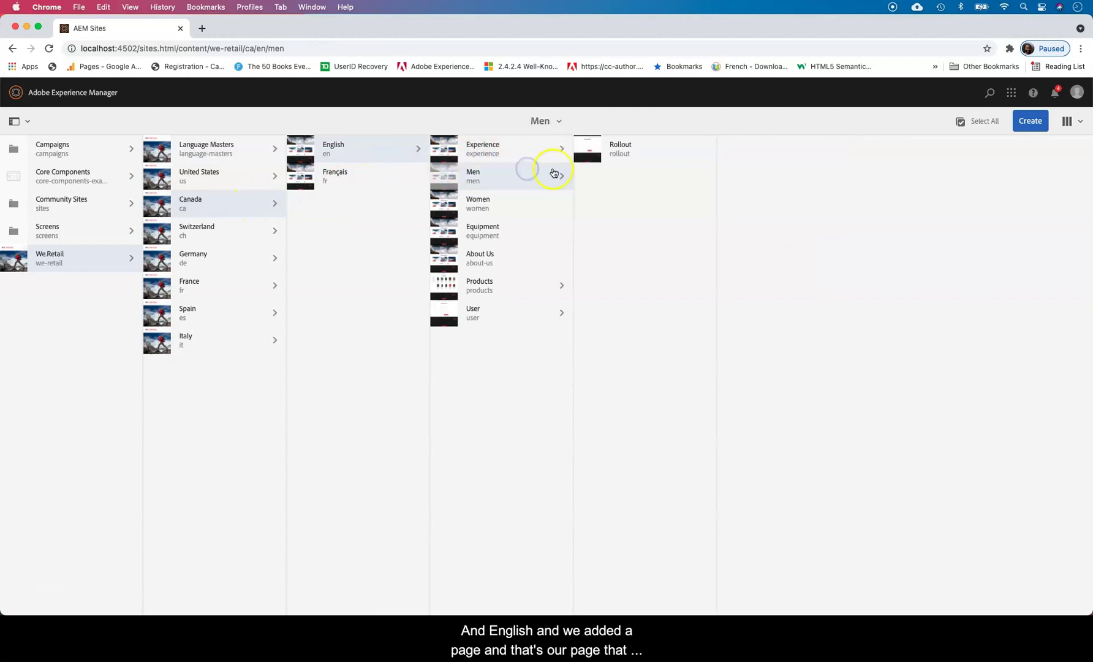
pyautogui.click(584, 156)
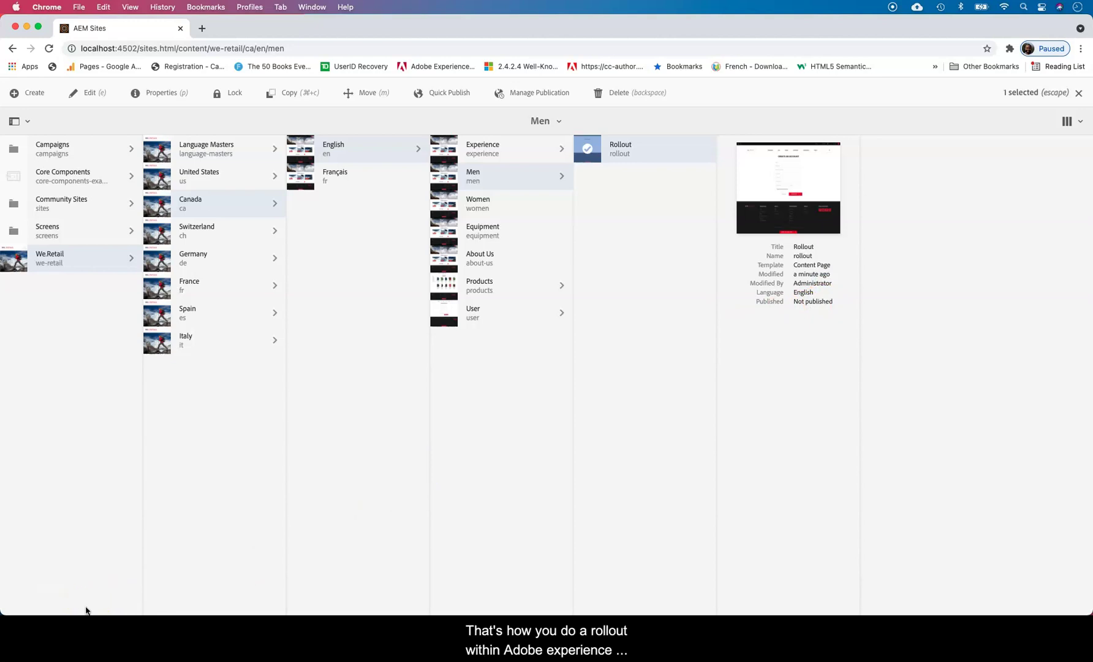
pyautogui.moveTo(29, 613)
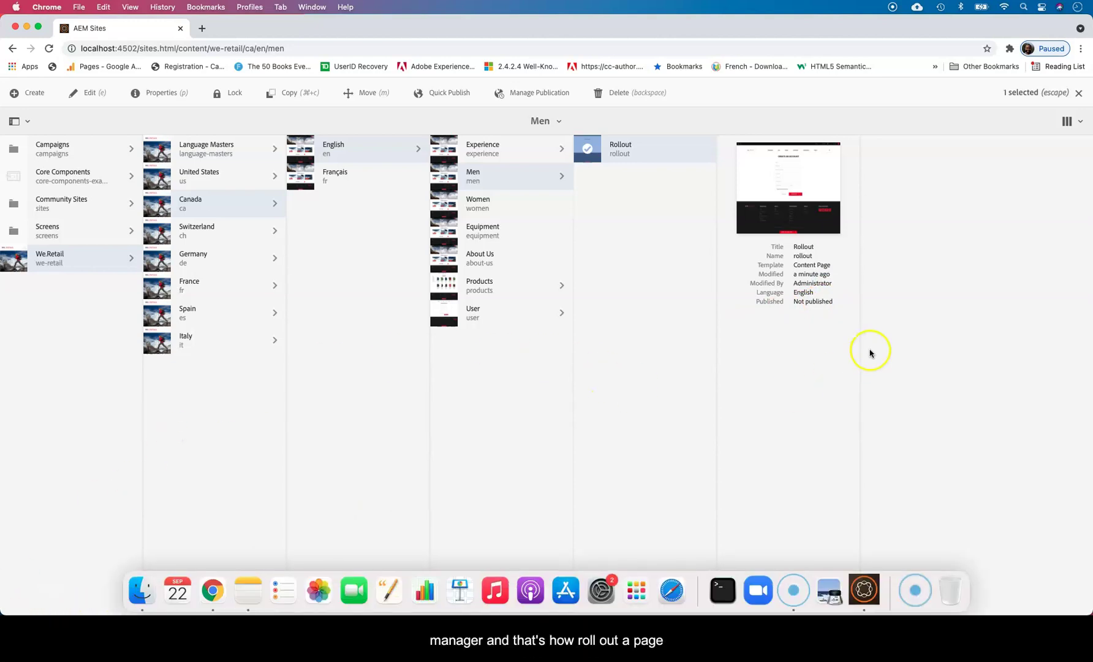